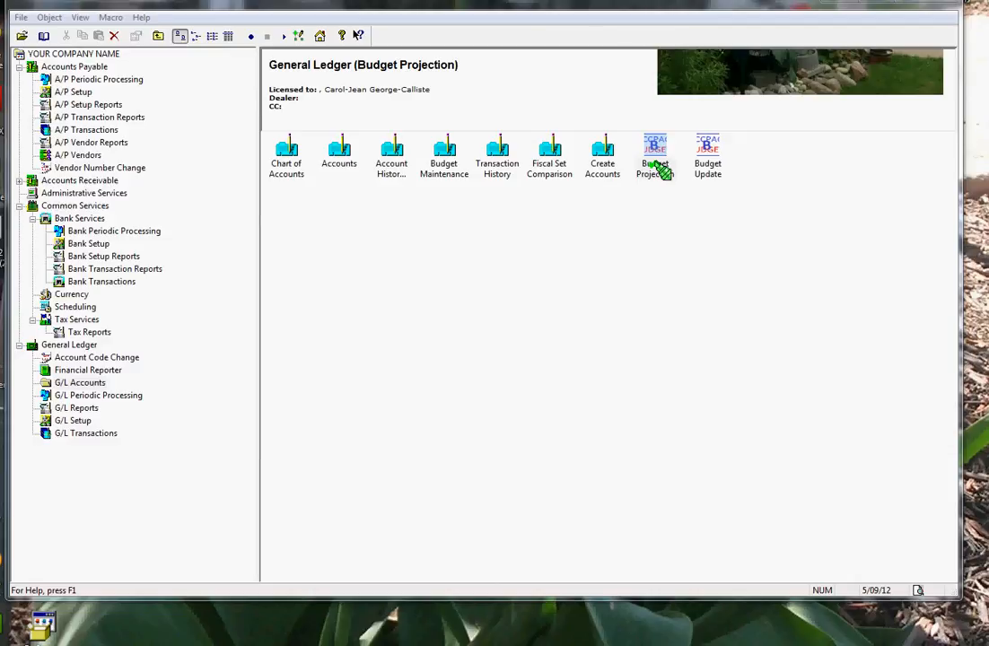
- Open the Budget Projection workbook and sign in to company EDADAT for budget retrieval, entering the account password
double_click(658, 167)
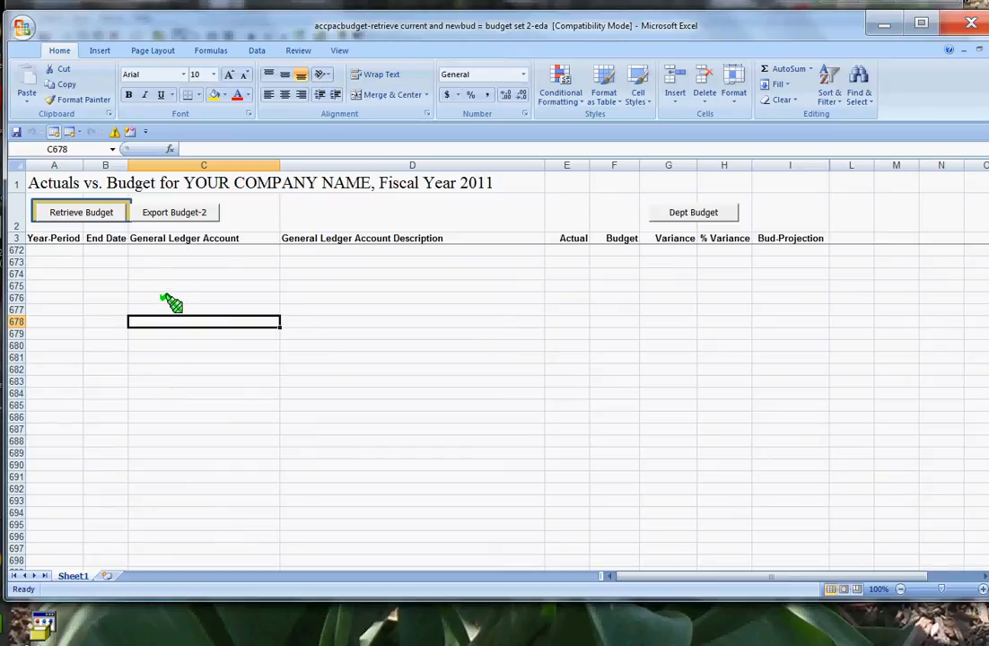
click(63, 212)
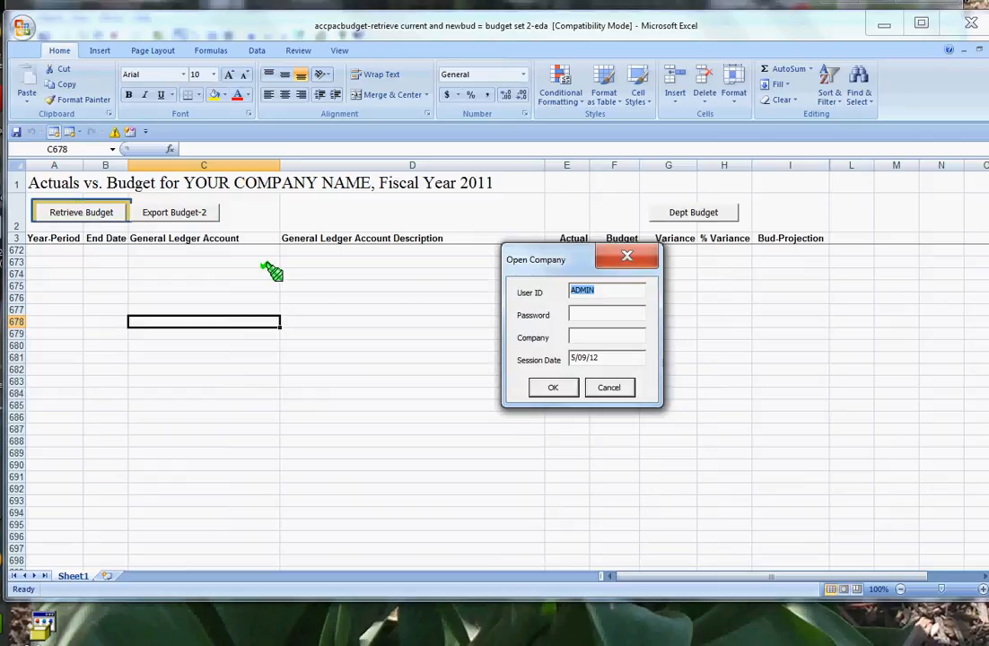
click(582, 310)
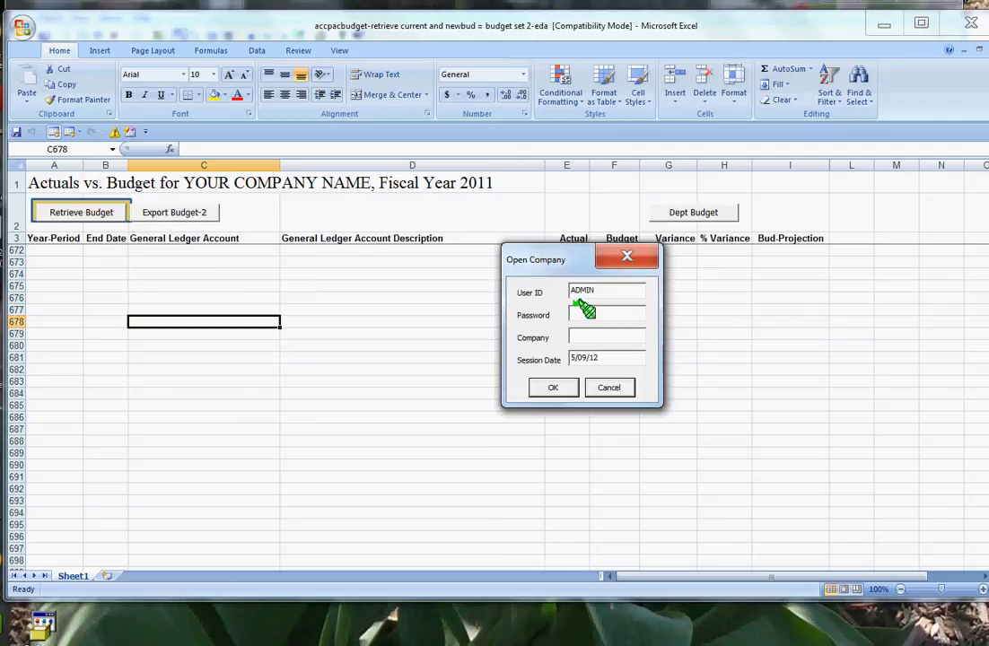
text(***)
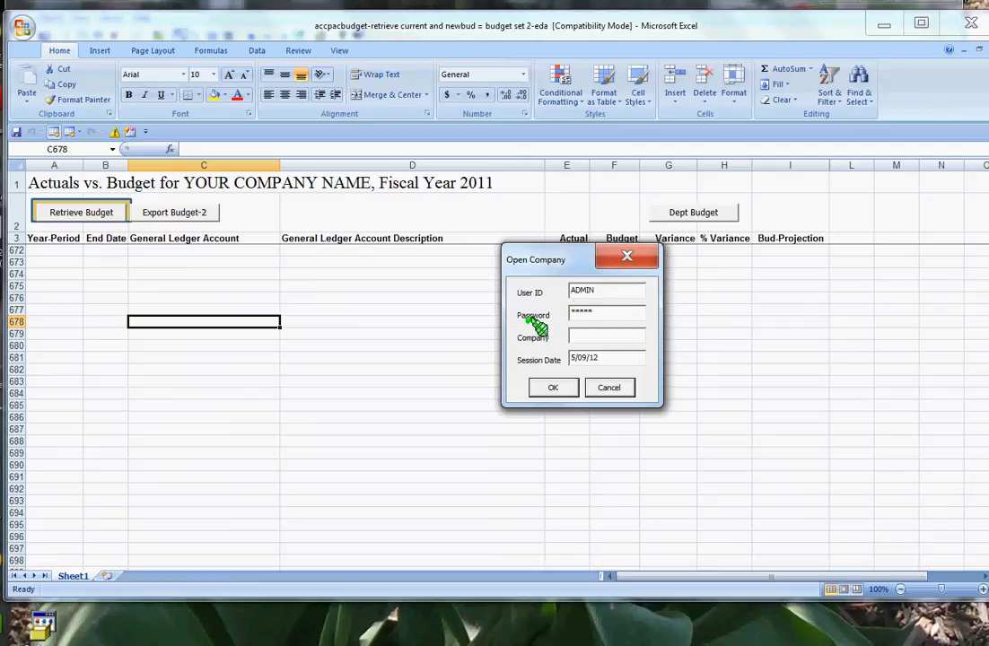
click(590, 336)
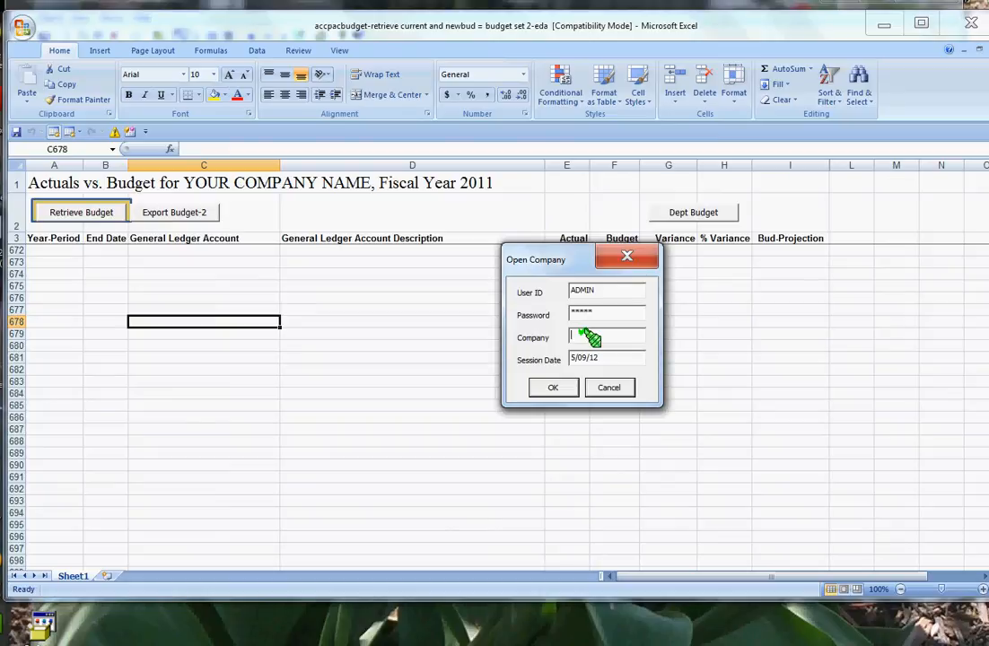
text(EDADAT)
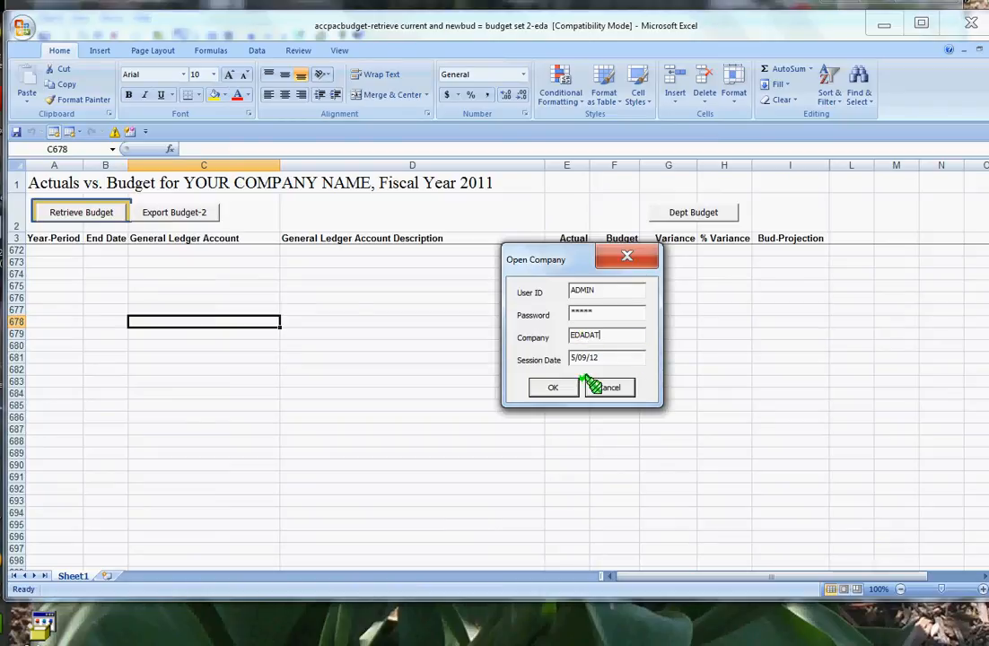
click(565, 387)
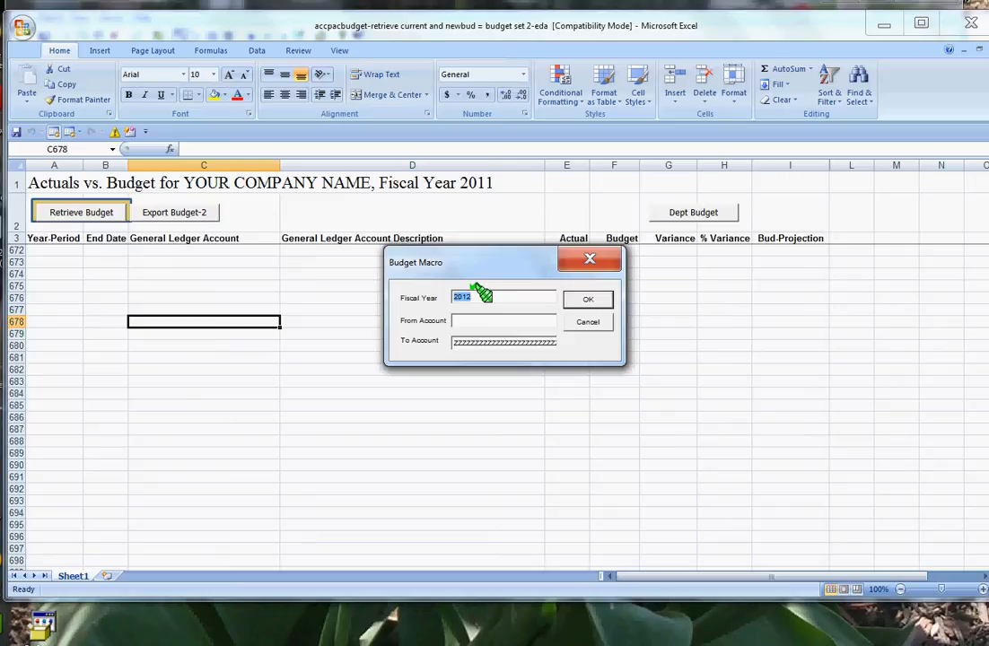
- Retrieve the budget for fiscal year 2011, from general ledger account 45003320 to 60909999
text(2011)
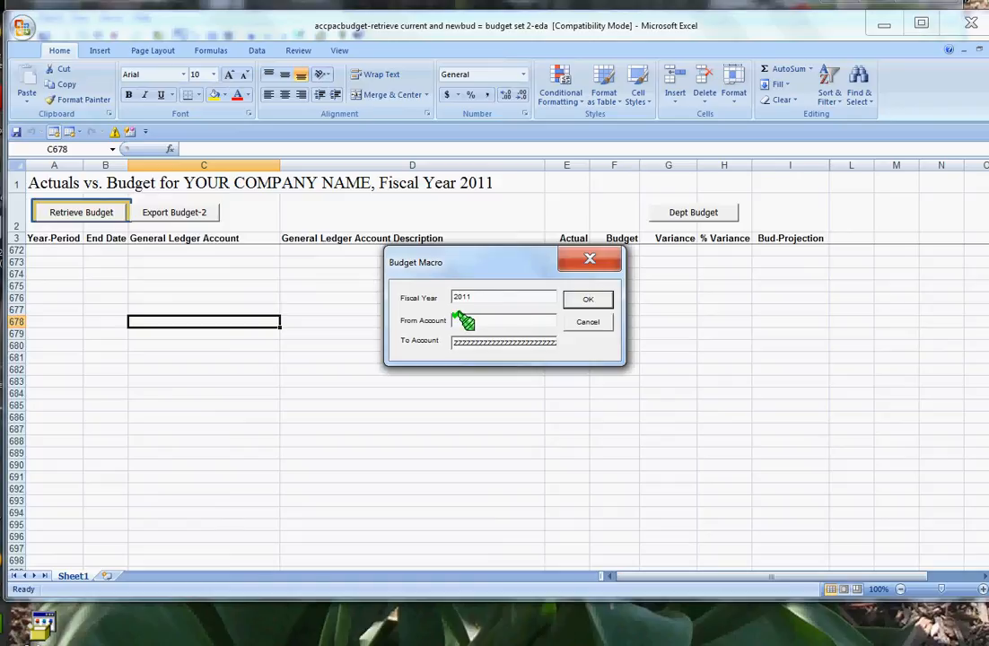
text(45000320)
key(Tab)
text(6090)
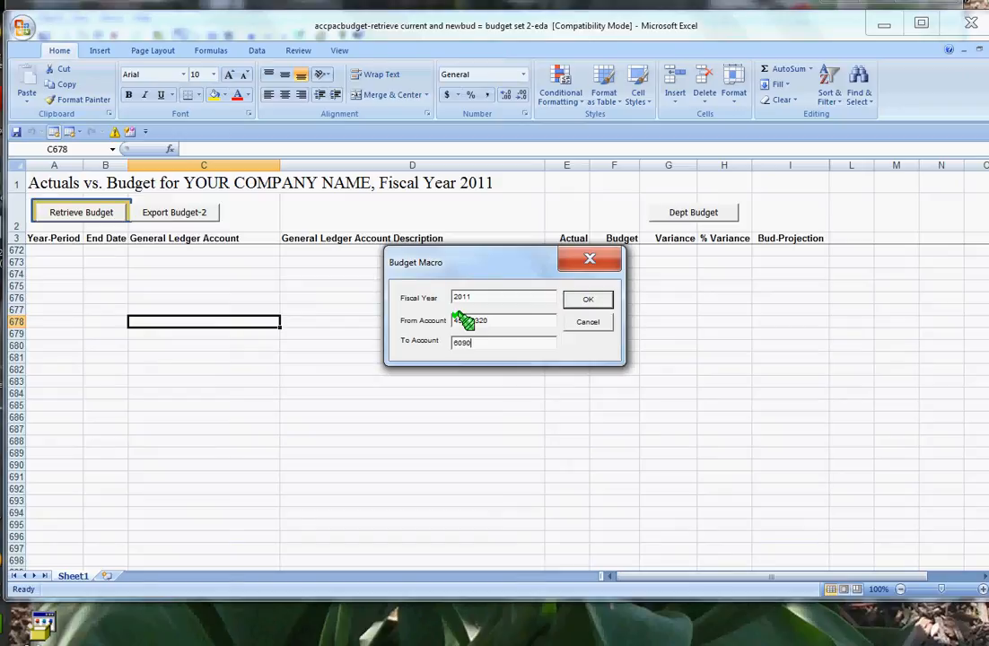
text(9999)
click(591, 301)
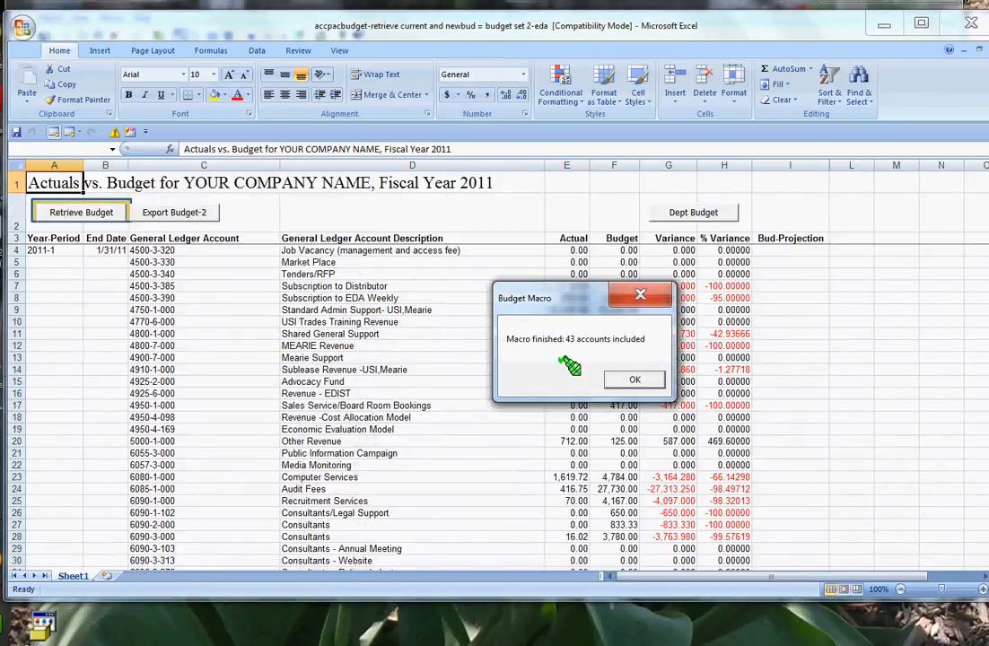
click(631, 380)
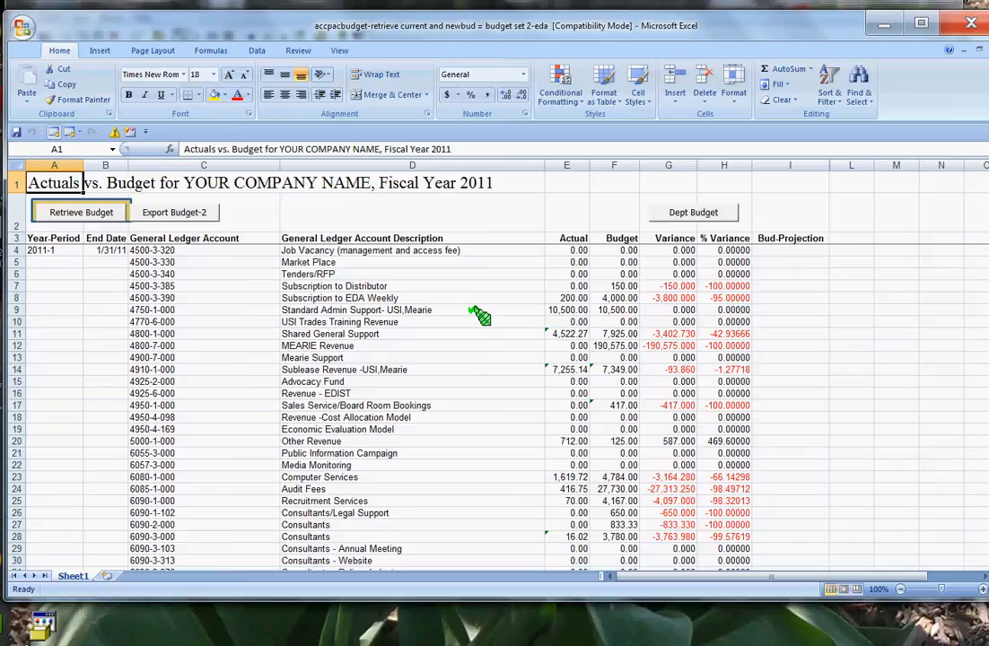
- Examine the retrieved columns for ledger account, description, actual, budget, variance and percentage variance
click(177, 238)
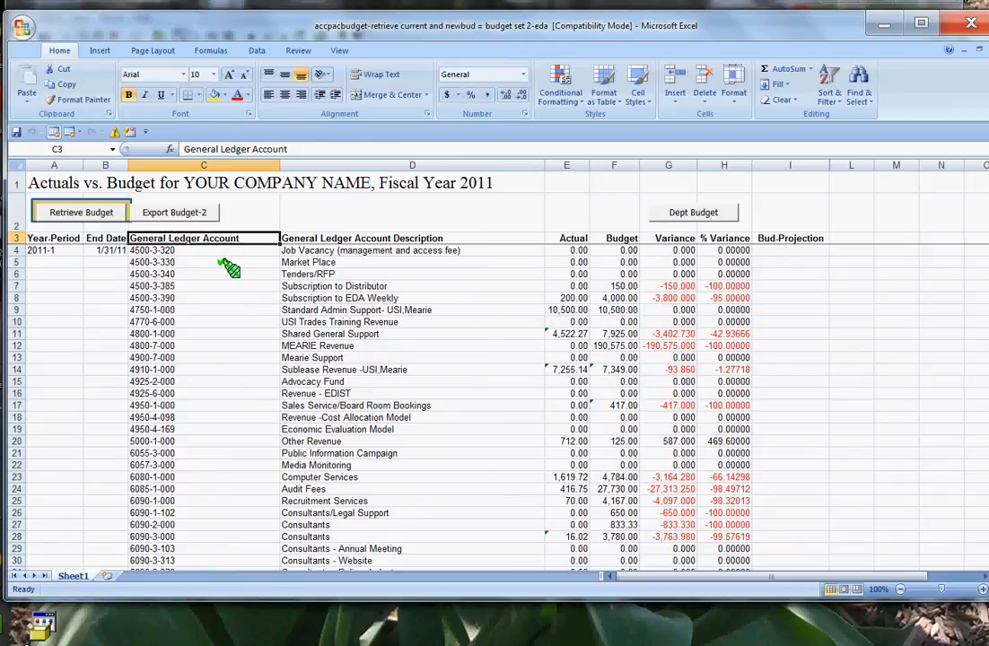
click(343, 237)
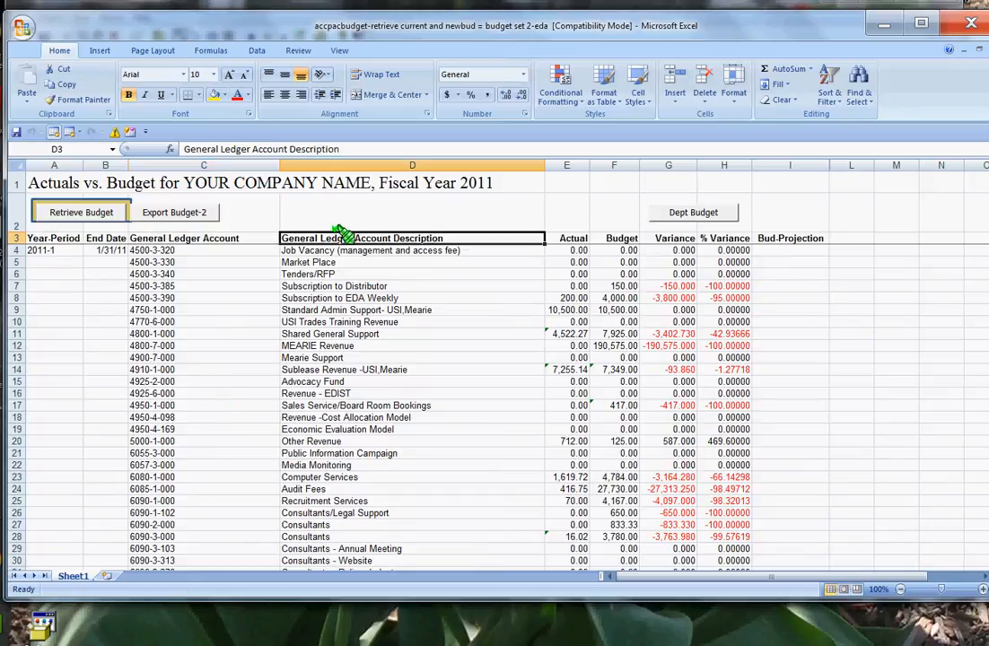
click(560, 237)
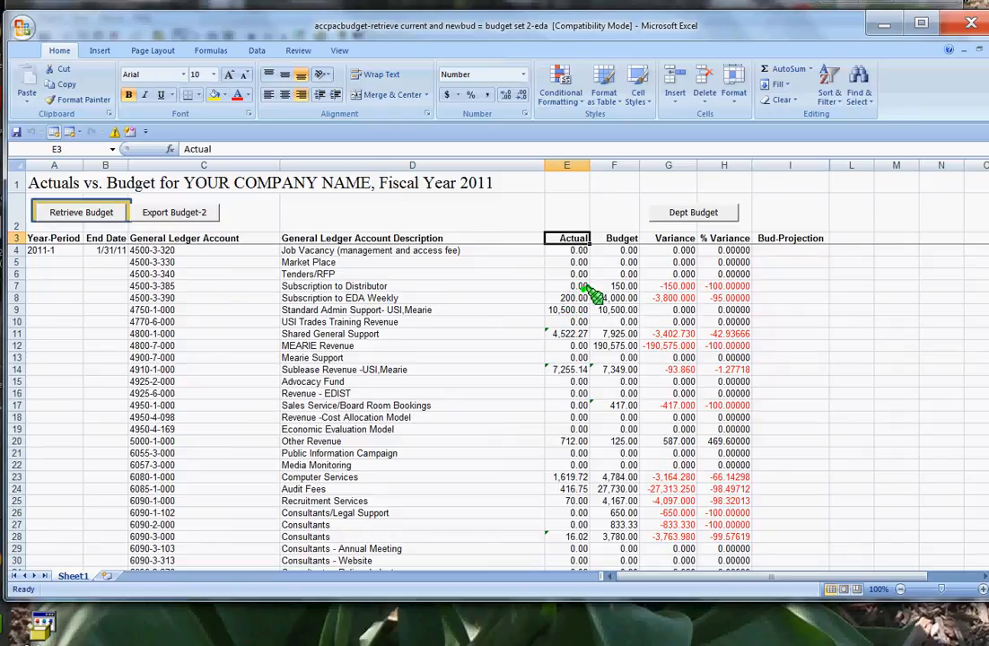
click(614, 238)
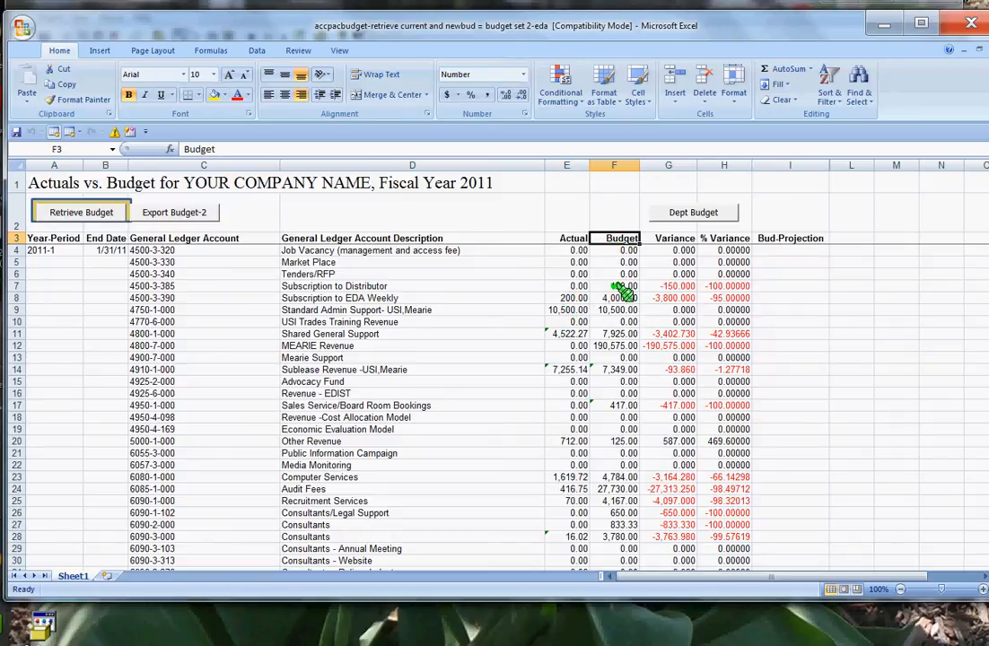
click(687, 235)
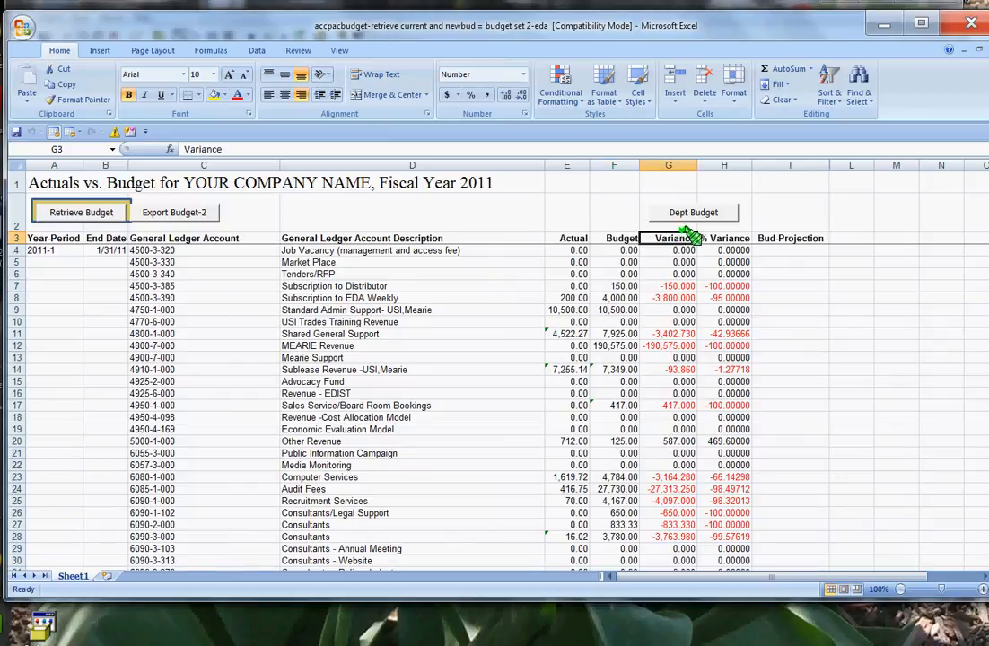
click(723, 237)
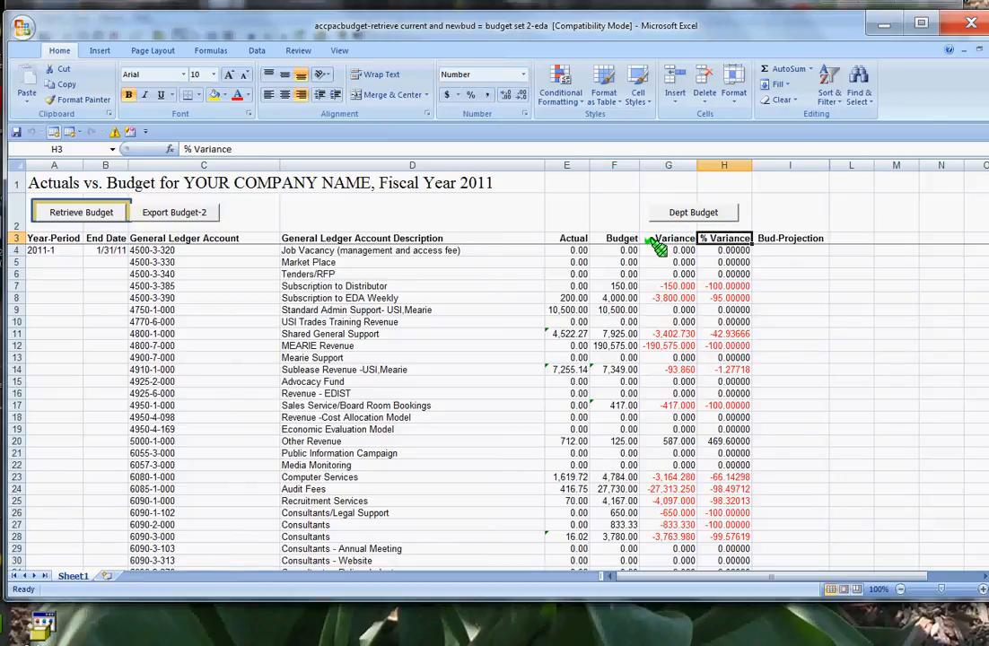
click(582, 237)
click(619, 236)
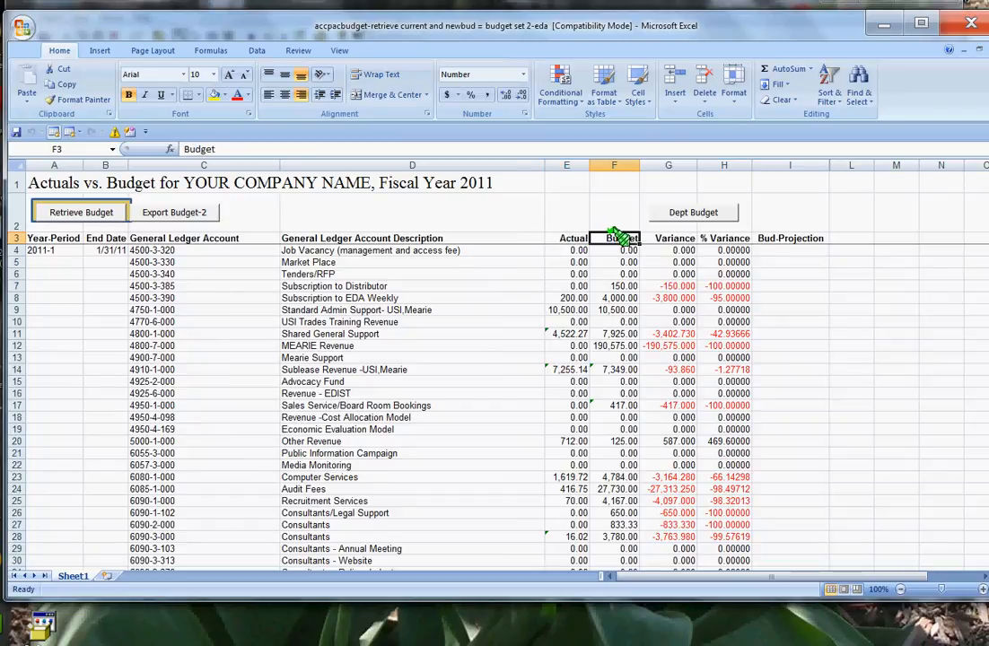
- Enter Bud-Projection values of 4500.00 in I4 for Job Vacancy and in I11 for Shared General Support
click(797, 250)
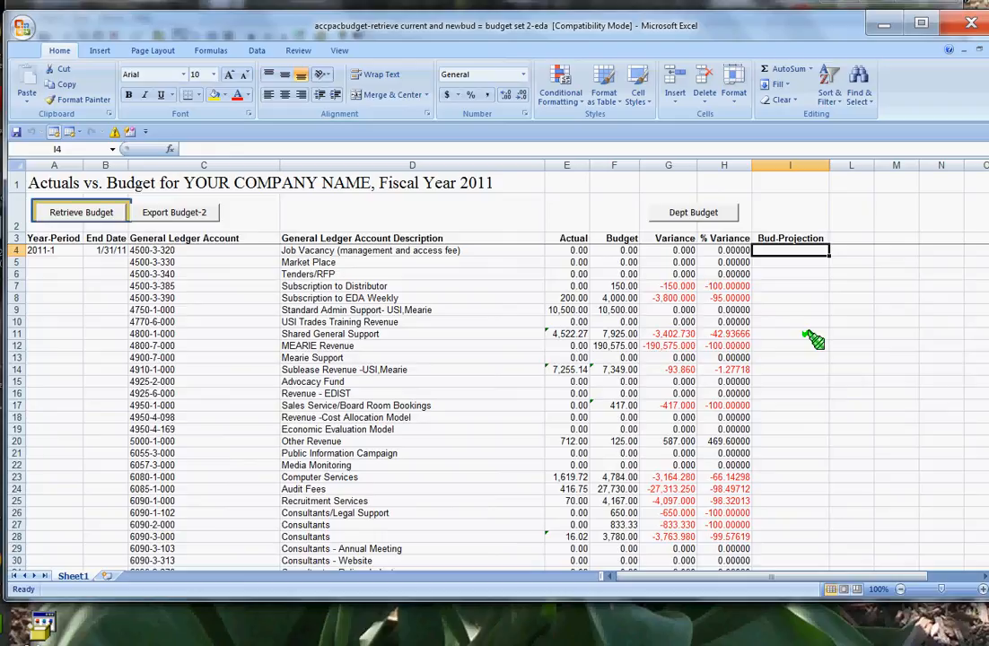
text(4500.00)
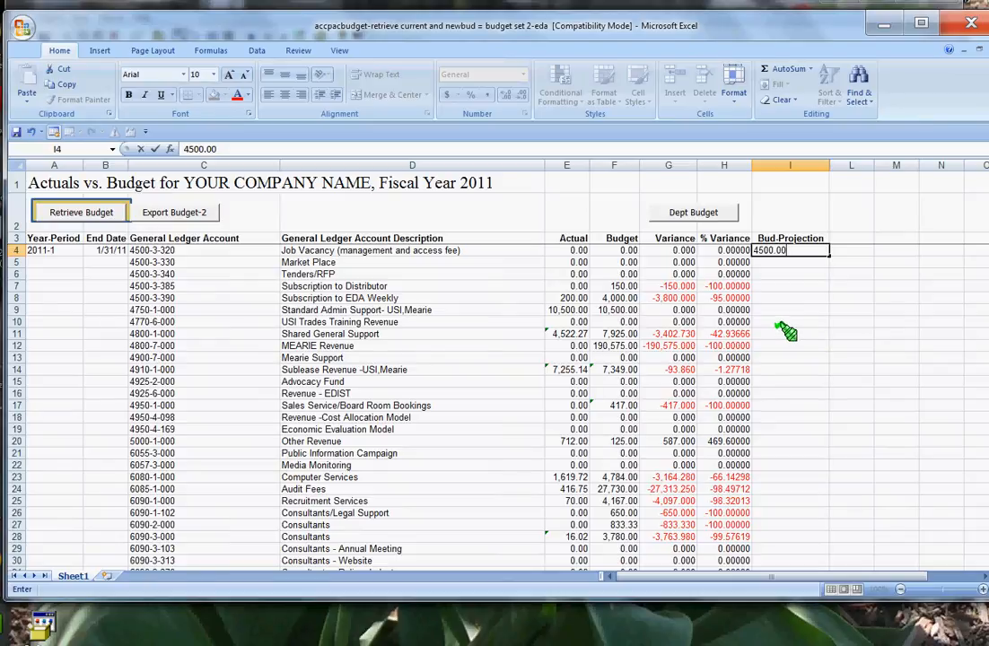
click(786, 331)
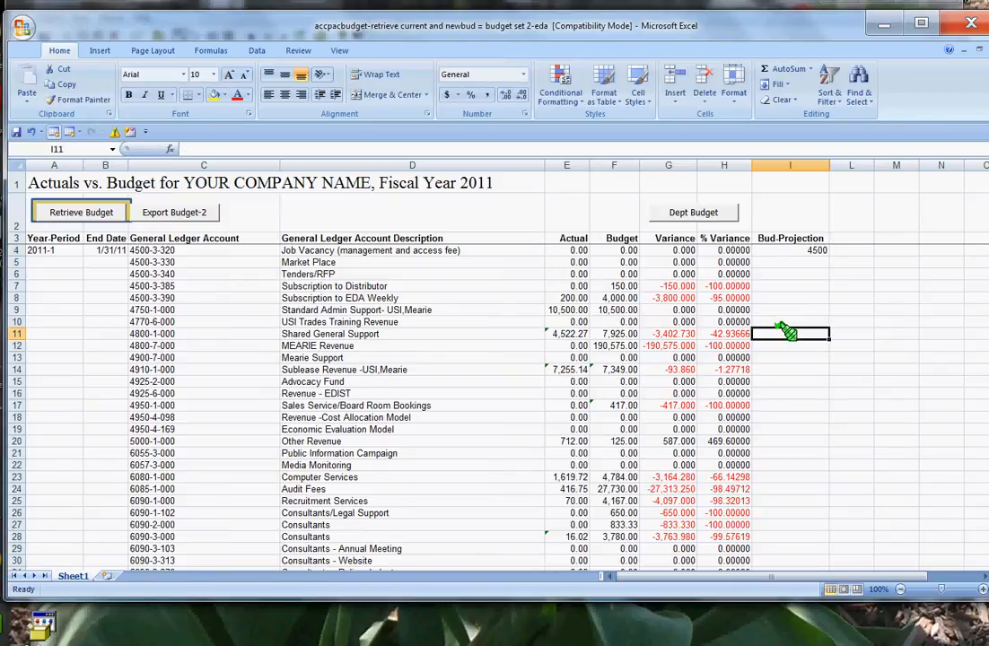
text(45)
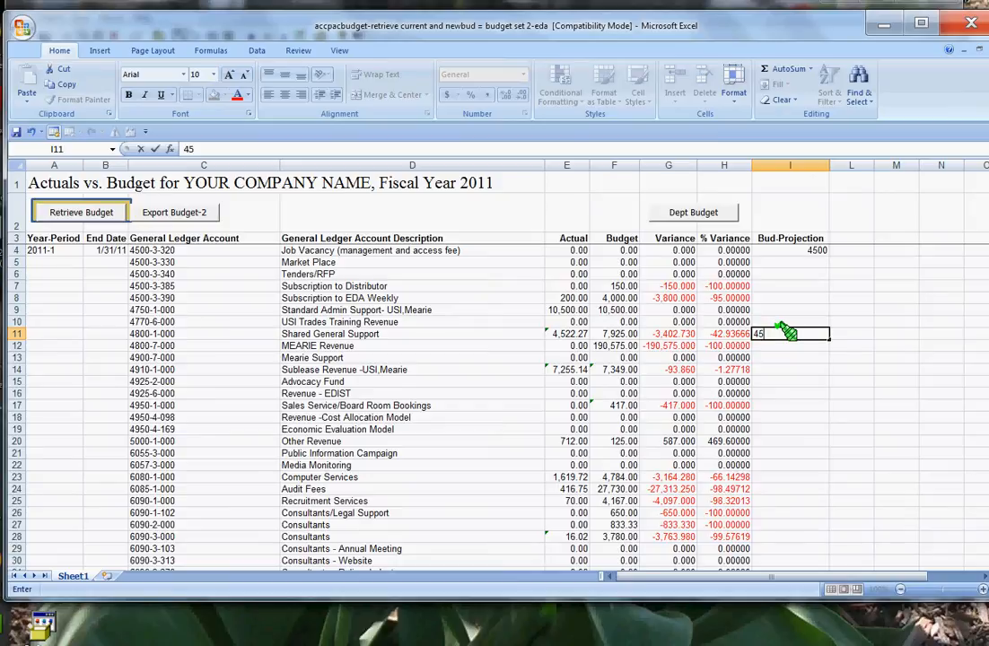
text(00.00)
click(776, 392)
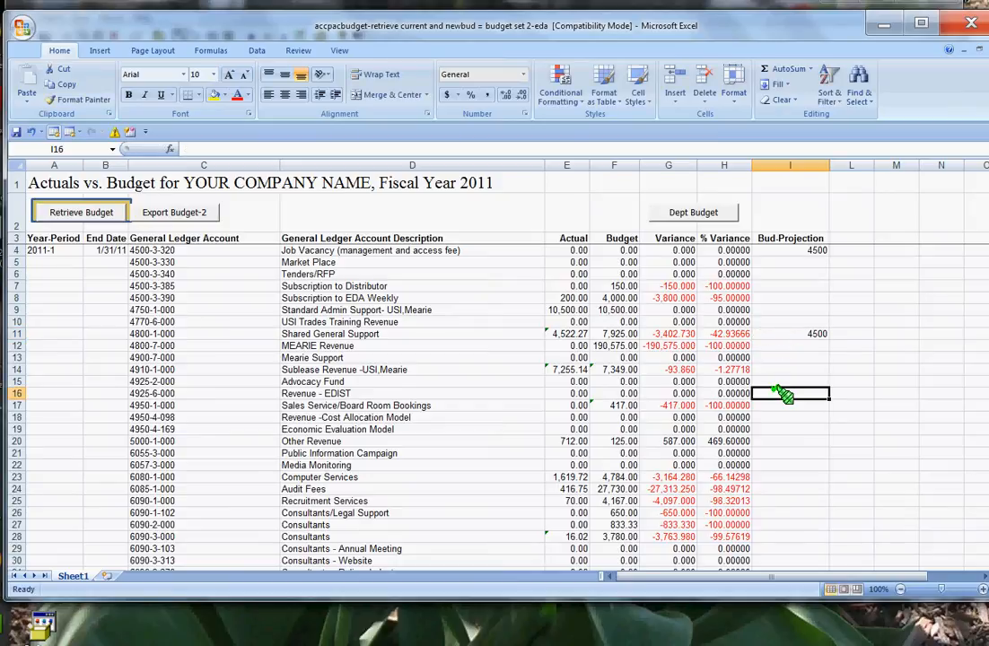
scroll(777, 390, down, 2)
scroll(782, 395, down, 8)
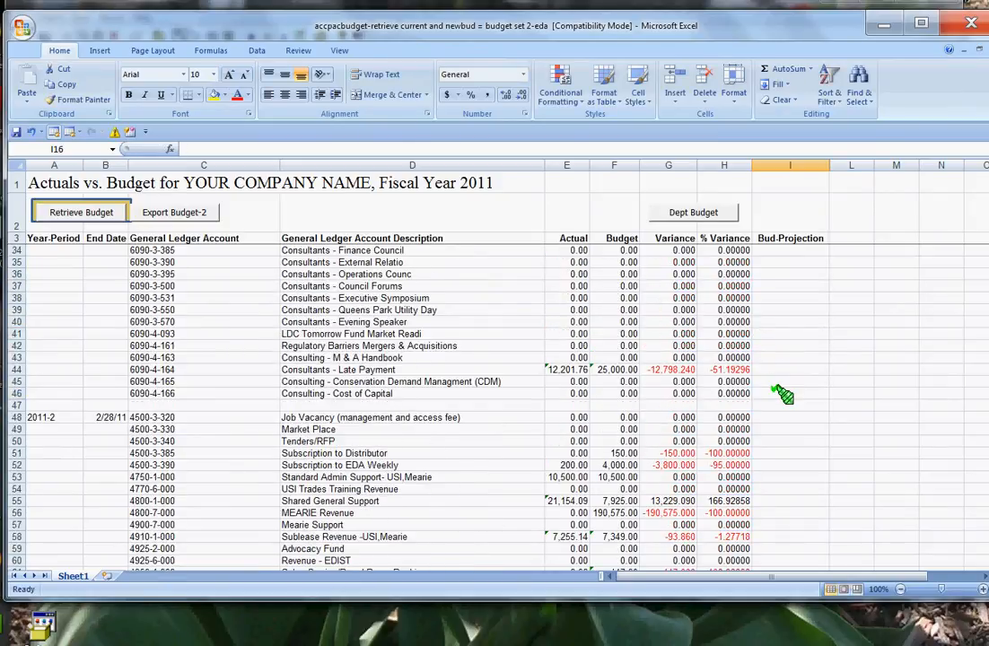
scroll(782, 395, up, 10)
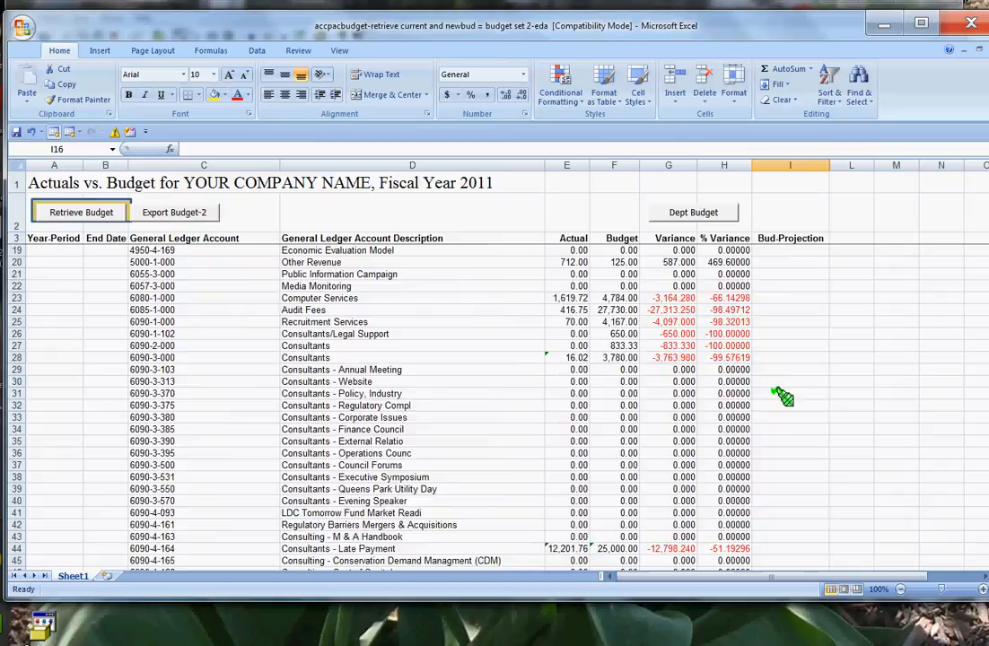
click(801, 251)
click(787, 332)
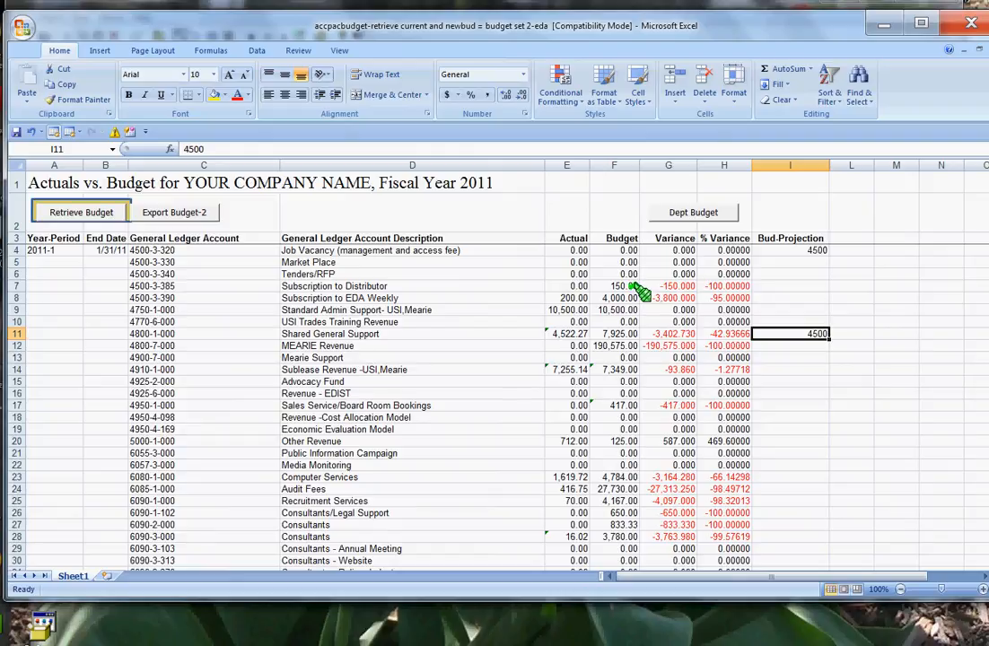
- Generate the department budget on a new worksheet named 3, copying the data from Sheet1 to it
click(706, 211)
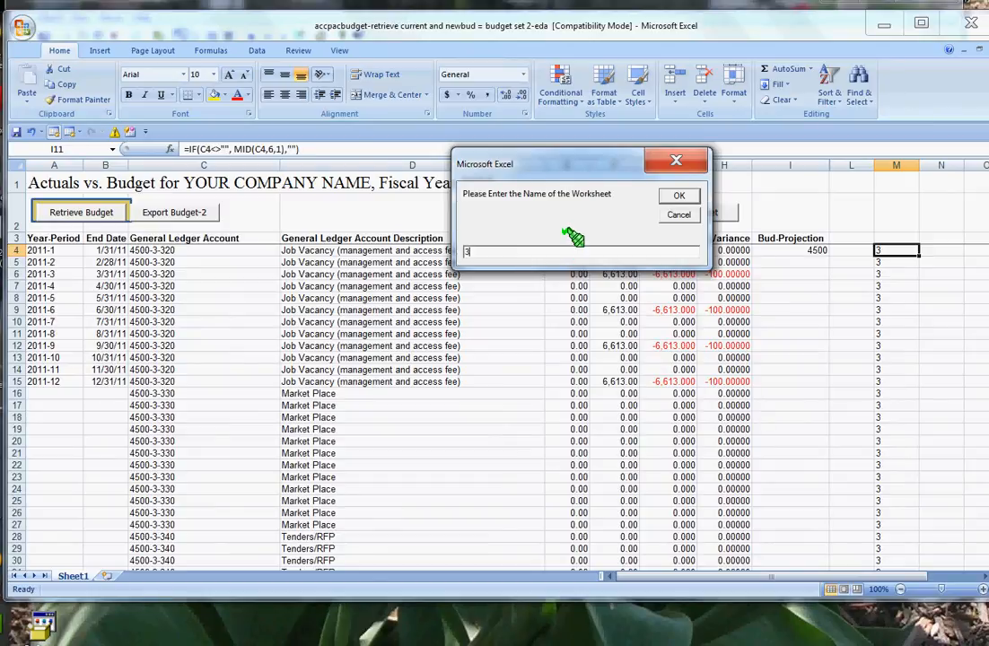
key(Return)
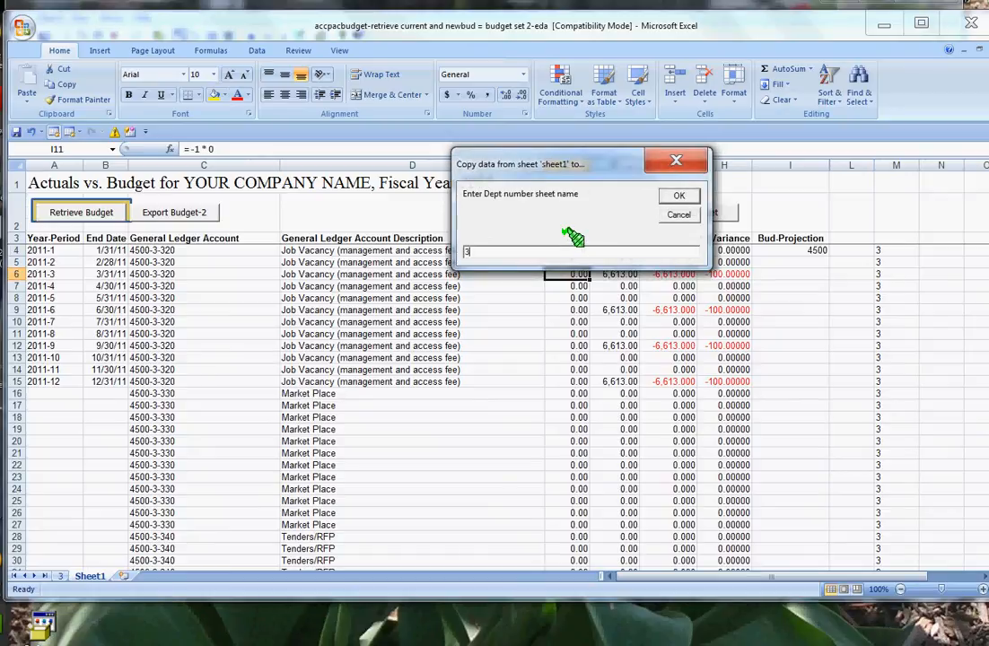
key(Return)
key(Return)
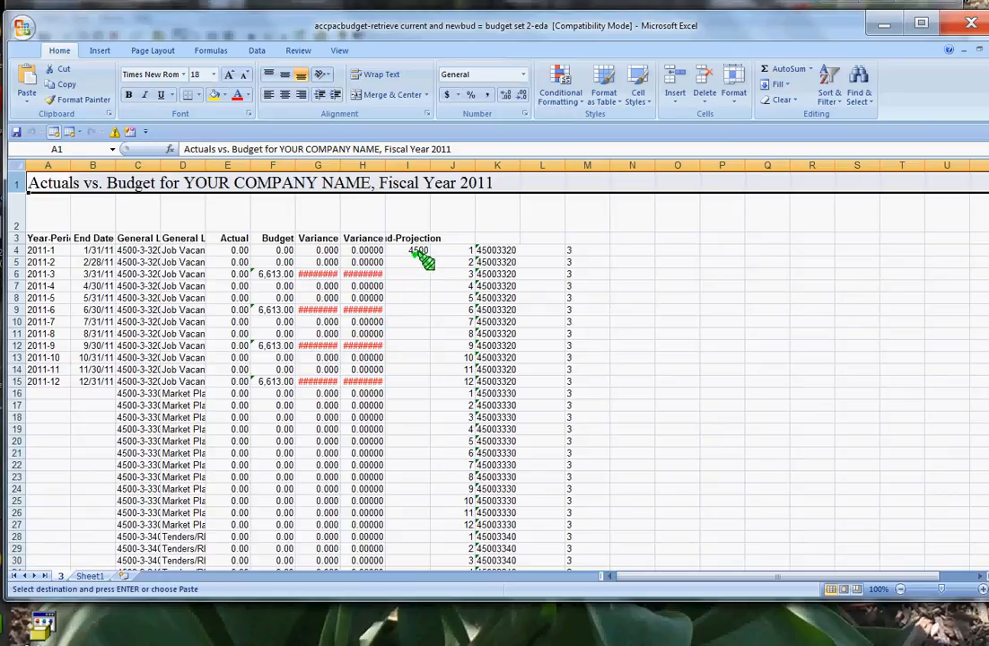
- Widen column I on sheet 3 to fit the full Bud-Projection heading
click(418, 250)
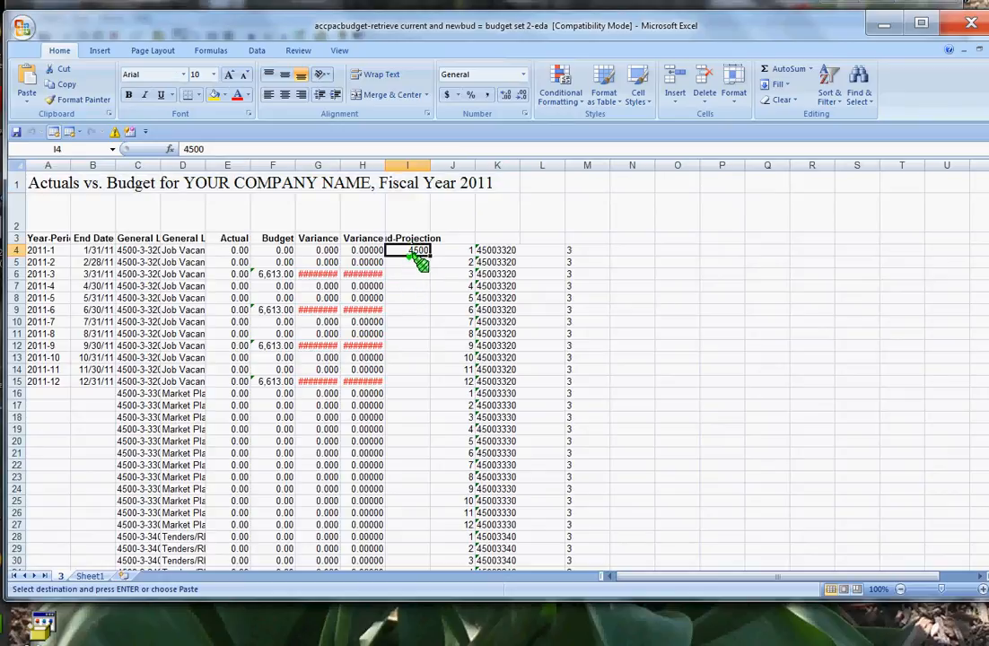
drag(431, 165, 451, 165)
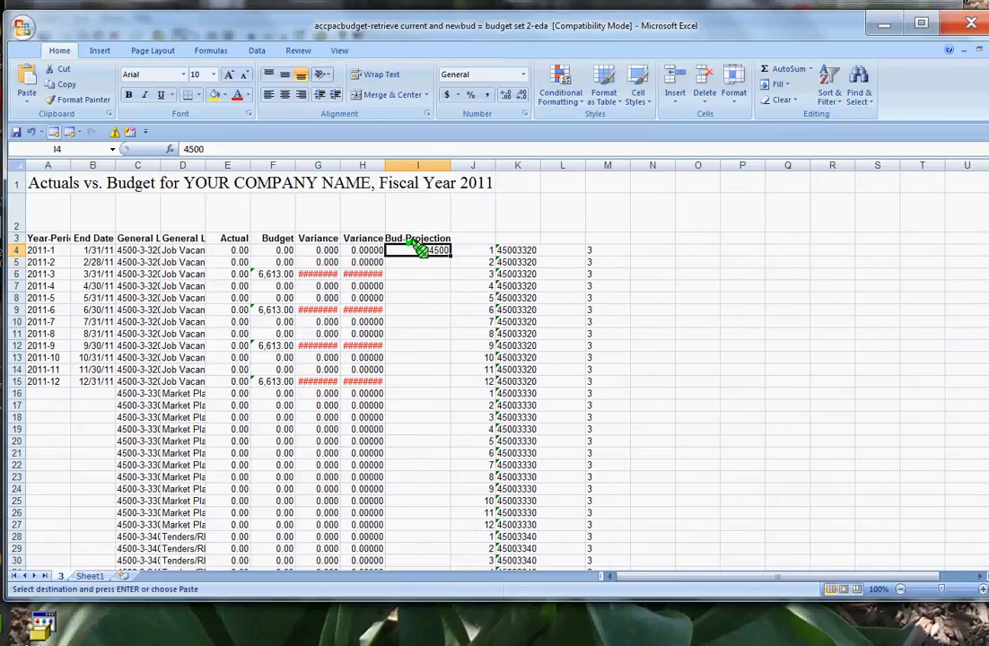
key(Down)
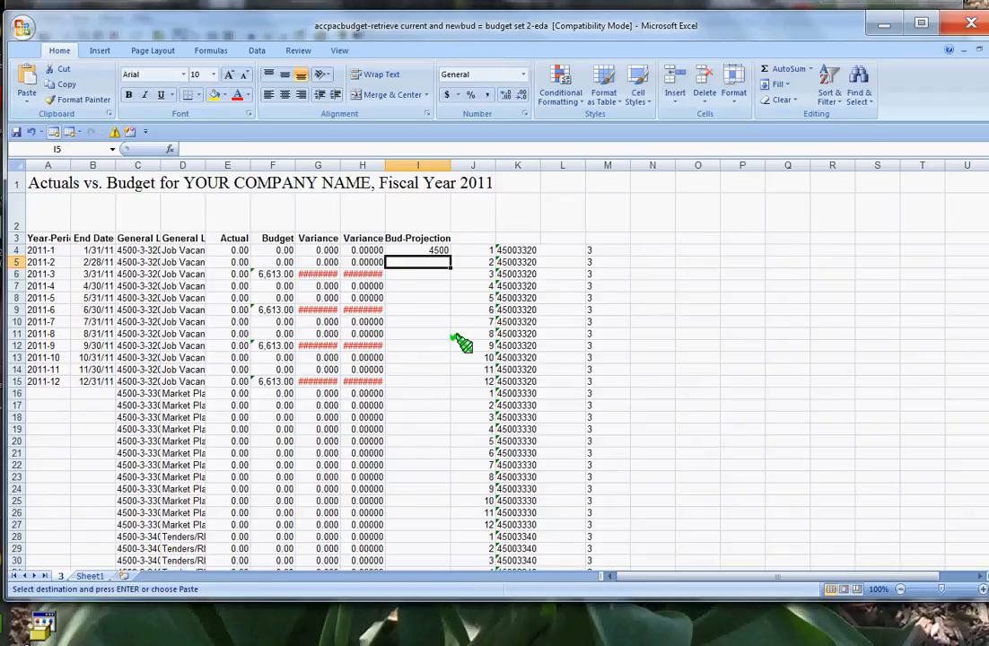
- Examine the period numbers in column J for the Job Vacancy account rows
click(473, 251)
click(473, 263)
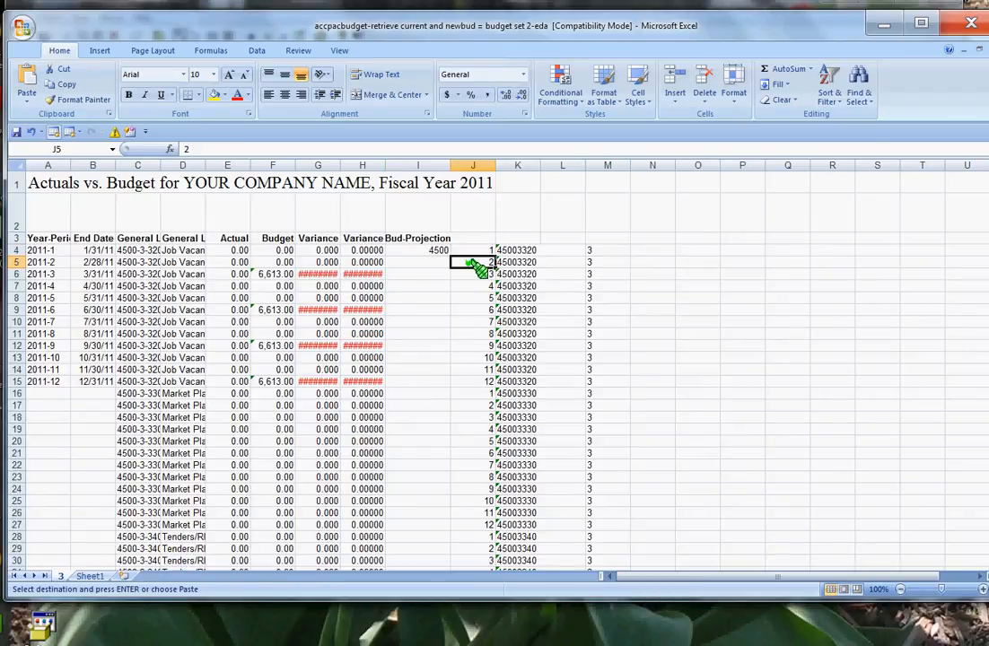
click(474, 275)
click(470, 287)
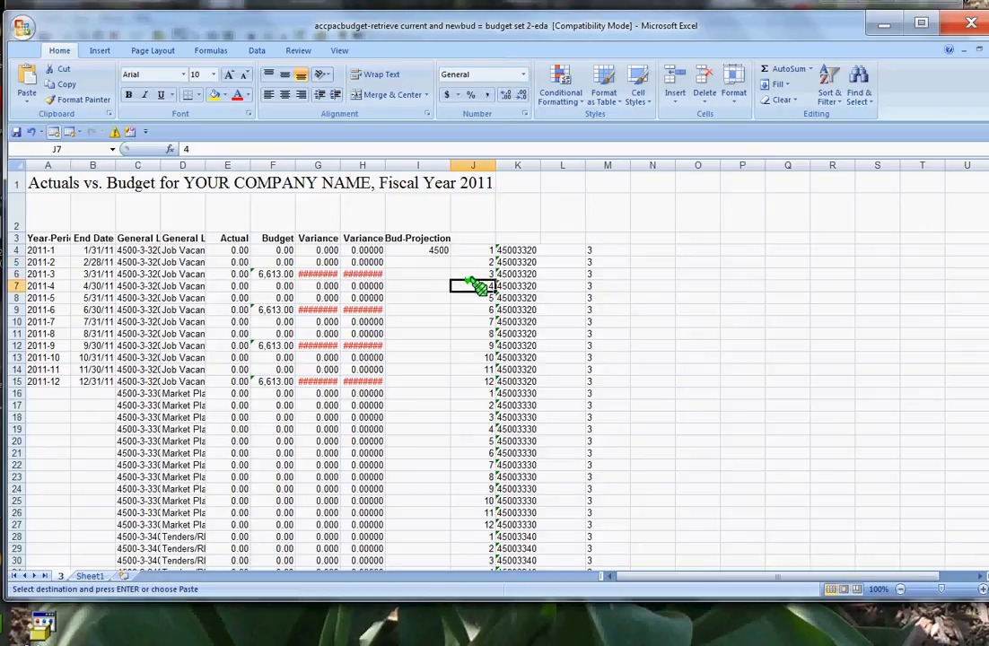
click(469, 297)
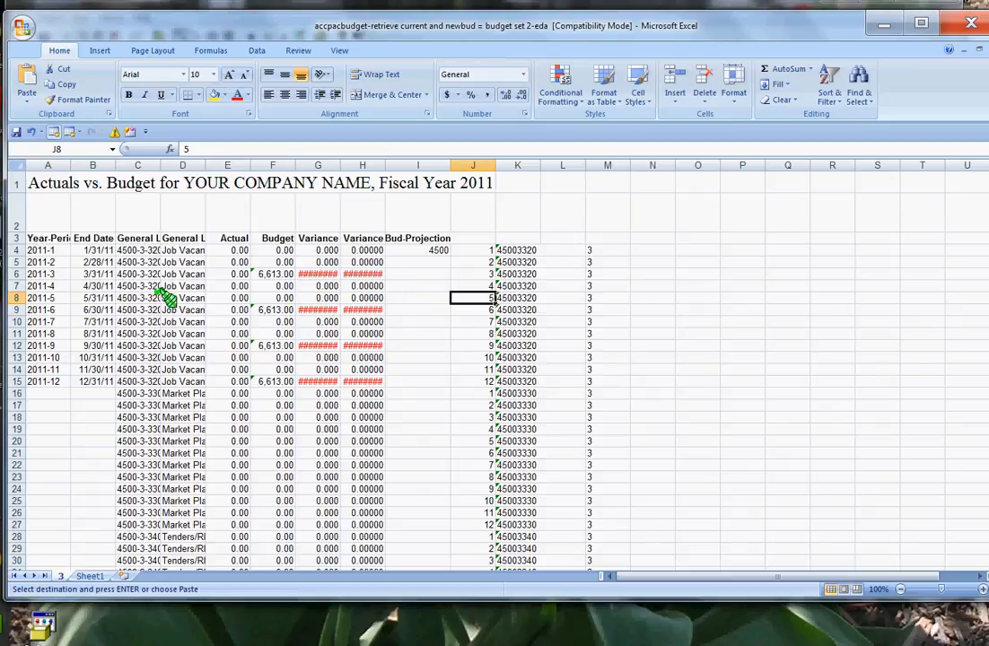
- Widen column C on sheet 3 to show full account numbers and check the Job Vacancy rows' period numbers in column J
drag(160, 166, 195, 166)
click(137, 252)
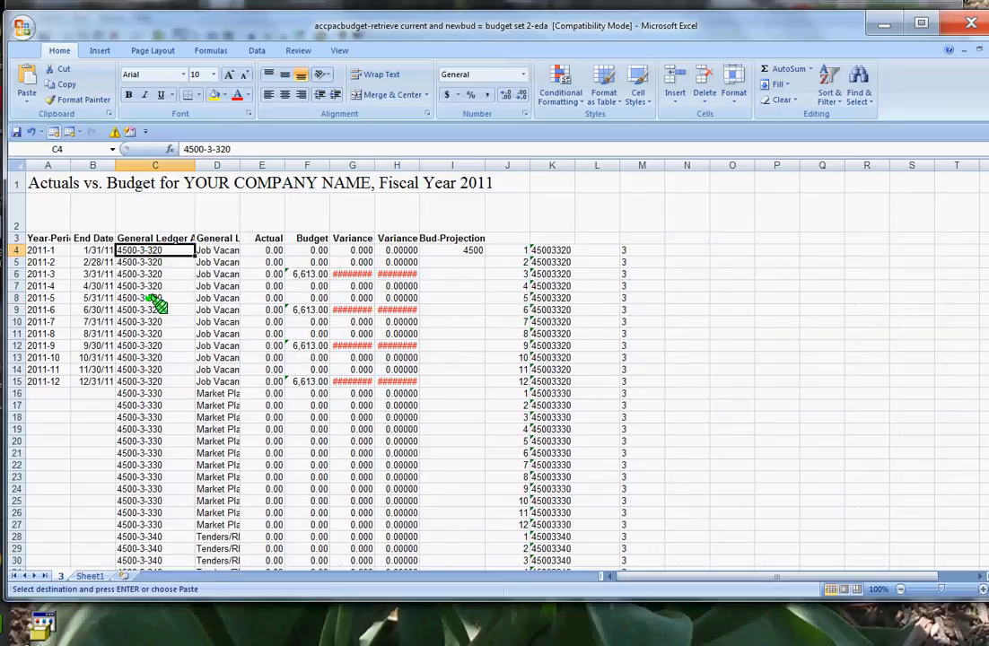
click(137, 382)
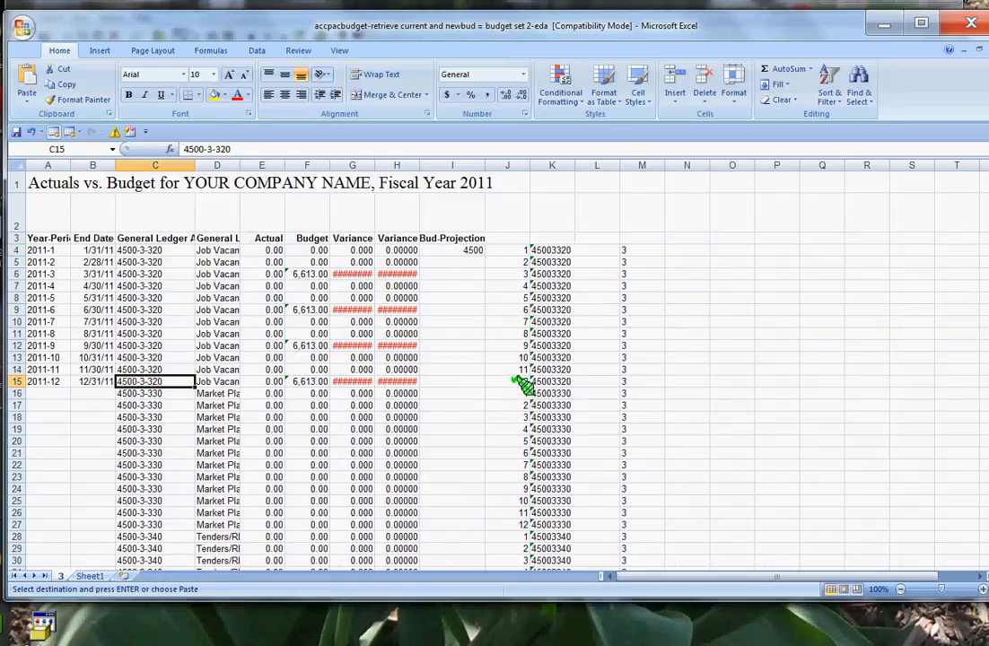
click(511, 253)
click(513, 262)
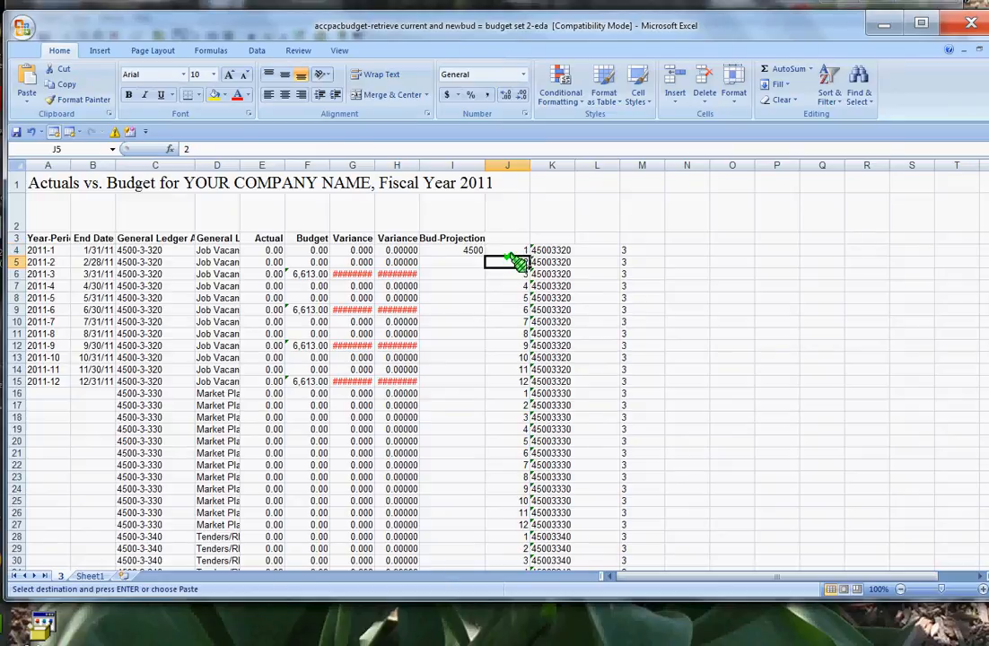
click(517, 274)
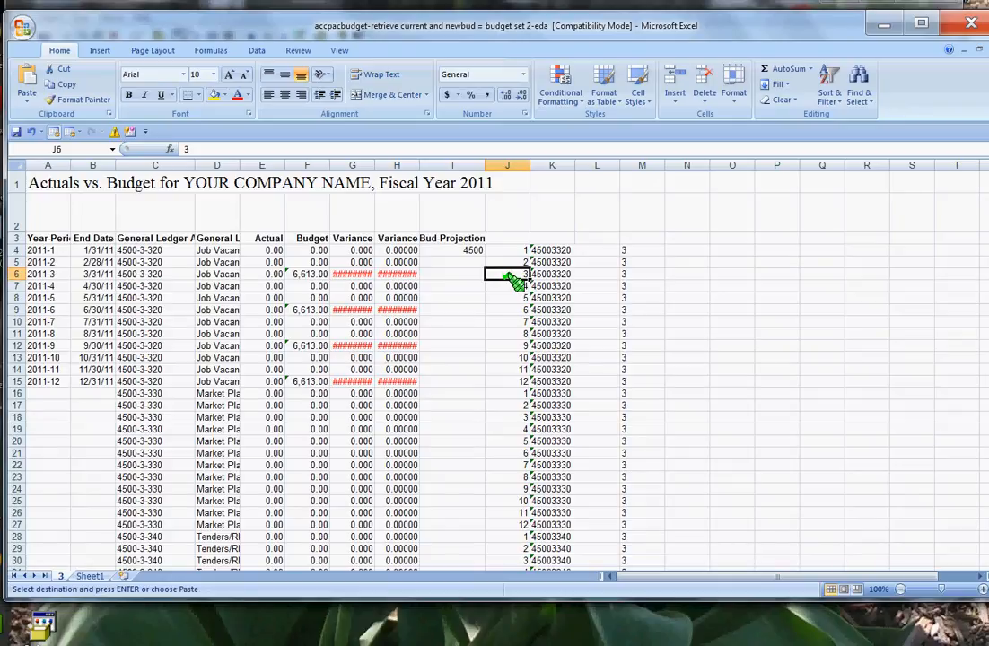
- Enter a Bud-Projection value of 4500 in I16 for the first Market Place row
click(467, 249)
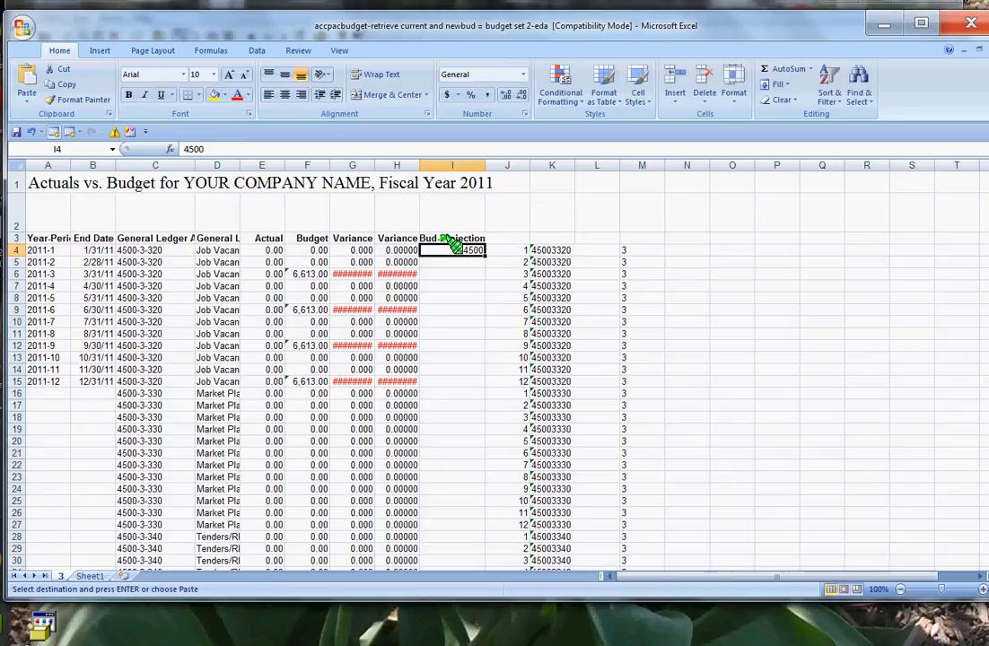
click(476, 393)
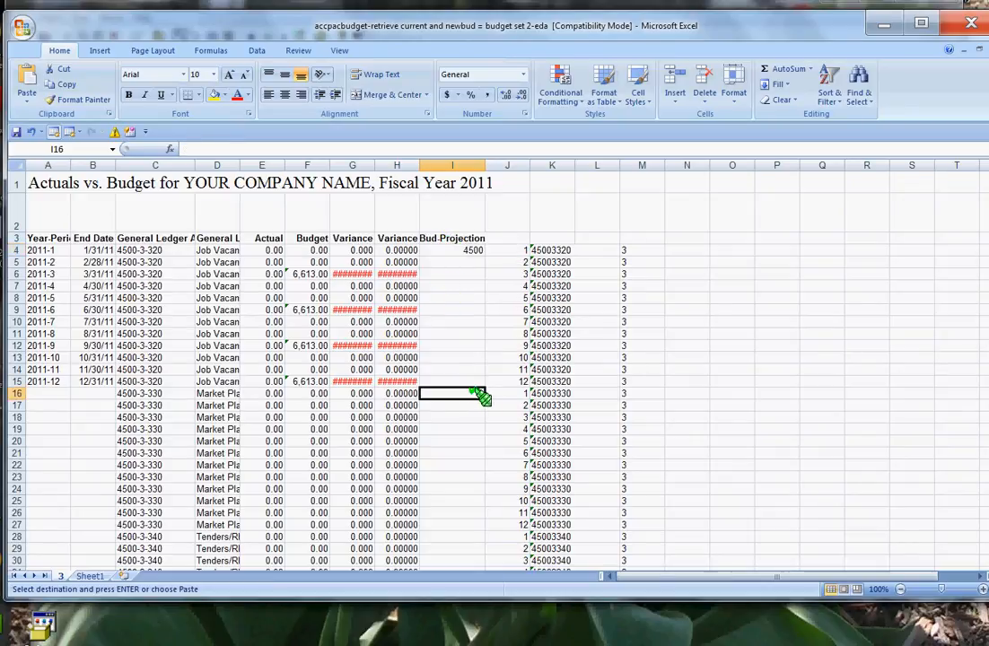
text(4500.)
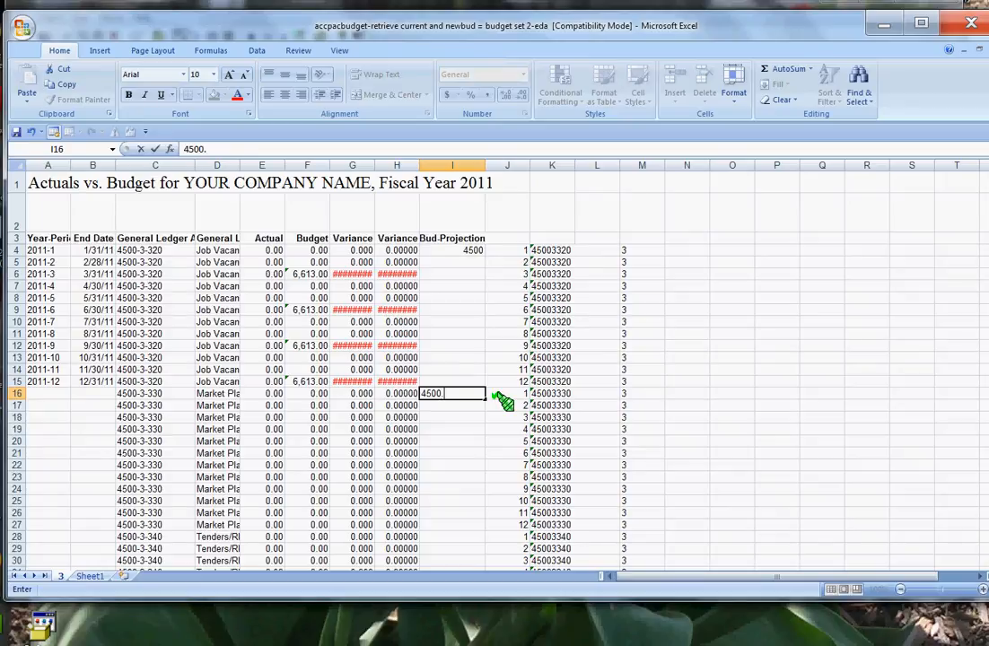
click(456, 453)
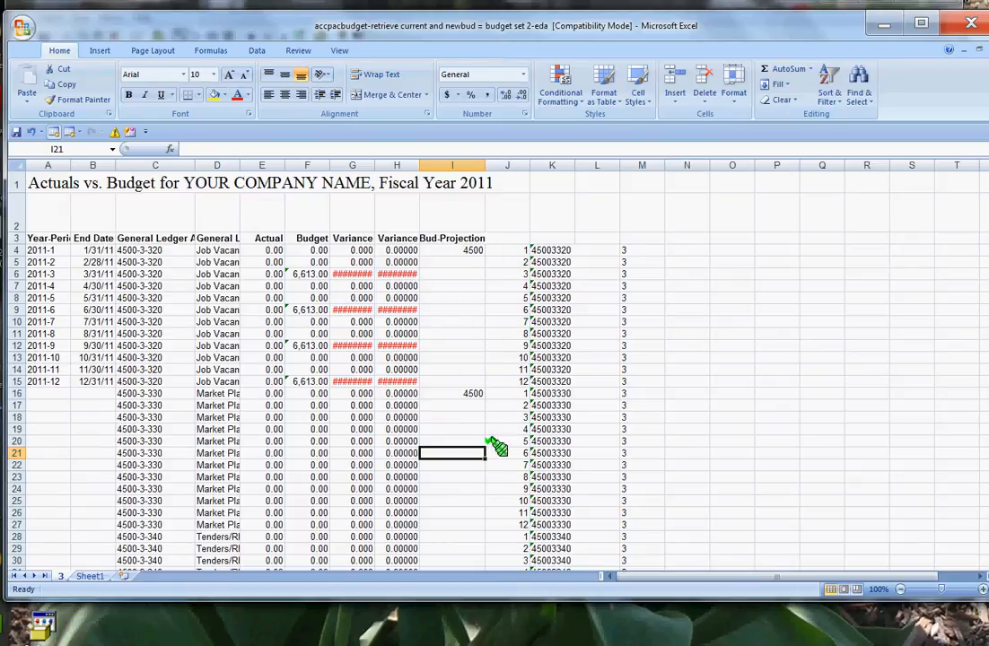
- Enter Bud-Projection values of 4500 in I4 and I5 for the first two Job Vacancy periods
click(449, 250)
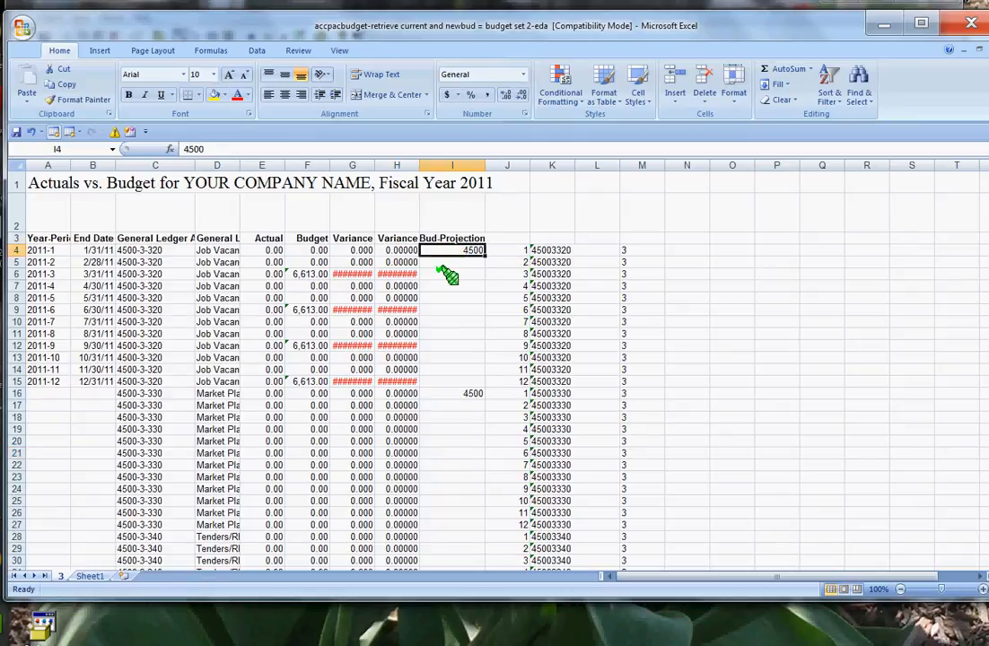
text(4)
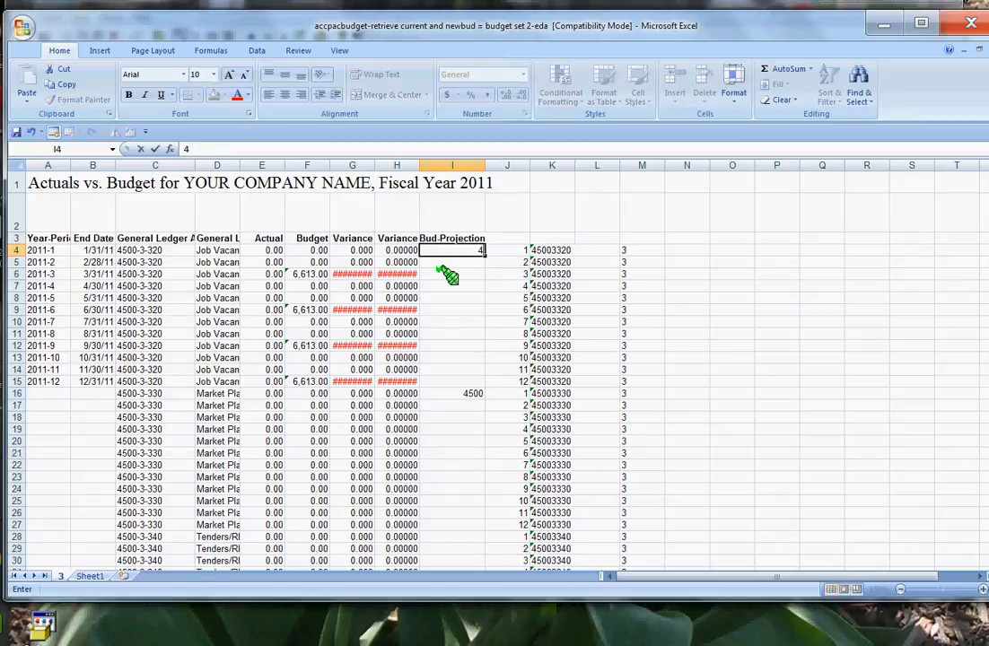
text(500..)
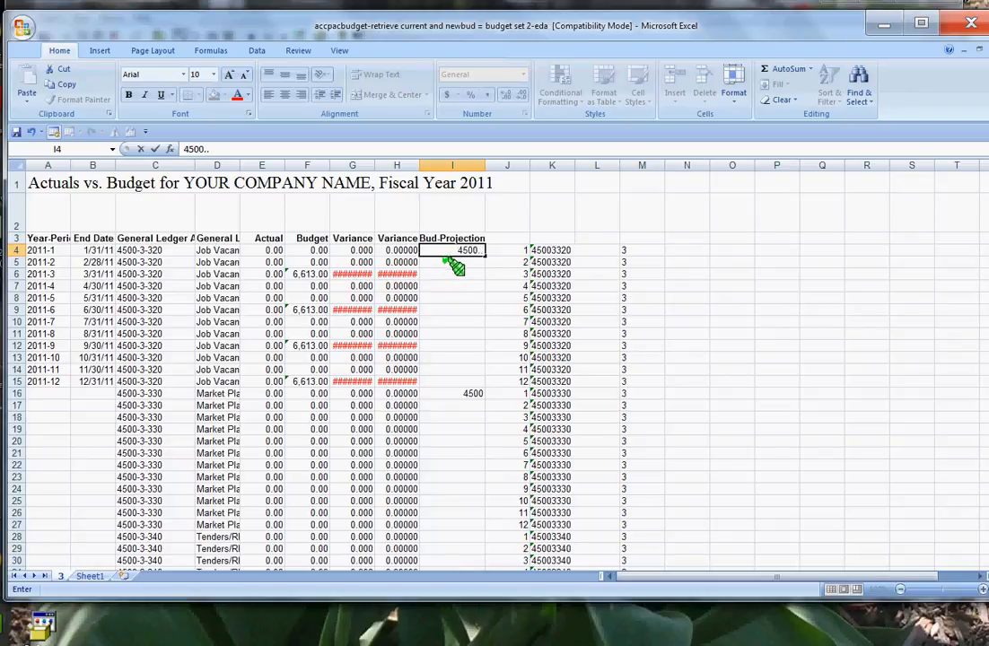
click(453, 262)
text(4500.00)
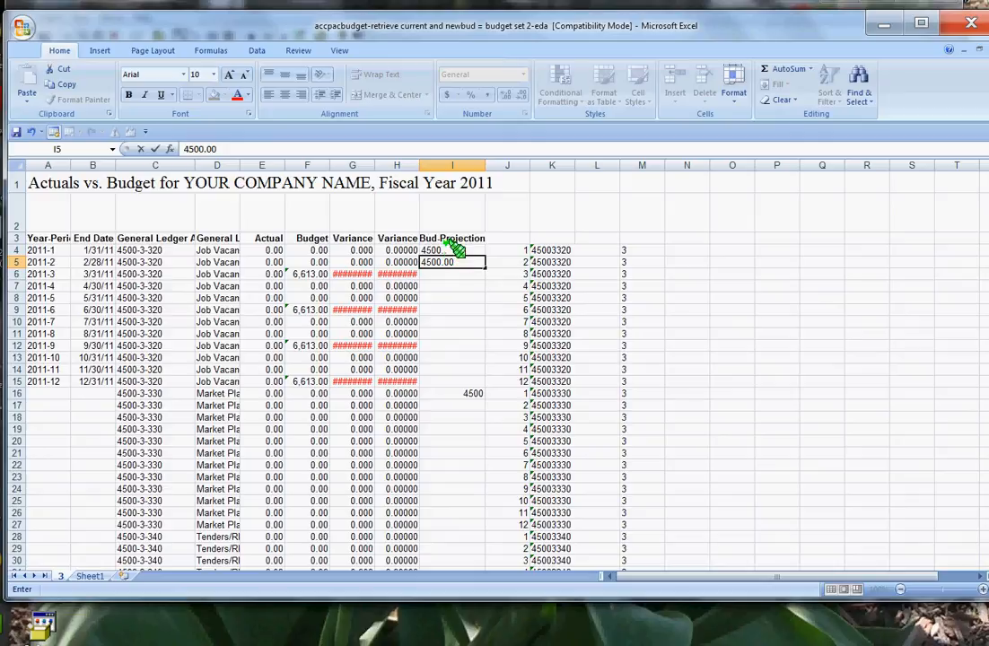
click(453, 251)
text(4)
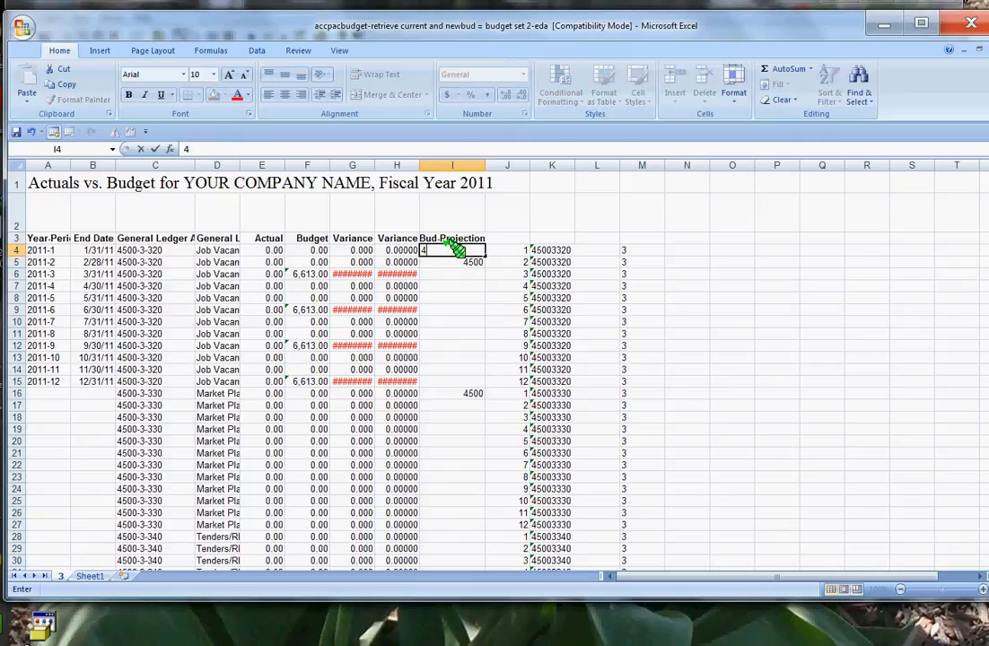
click(444, 273)
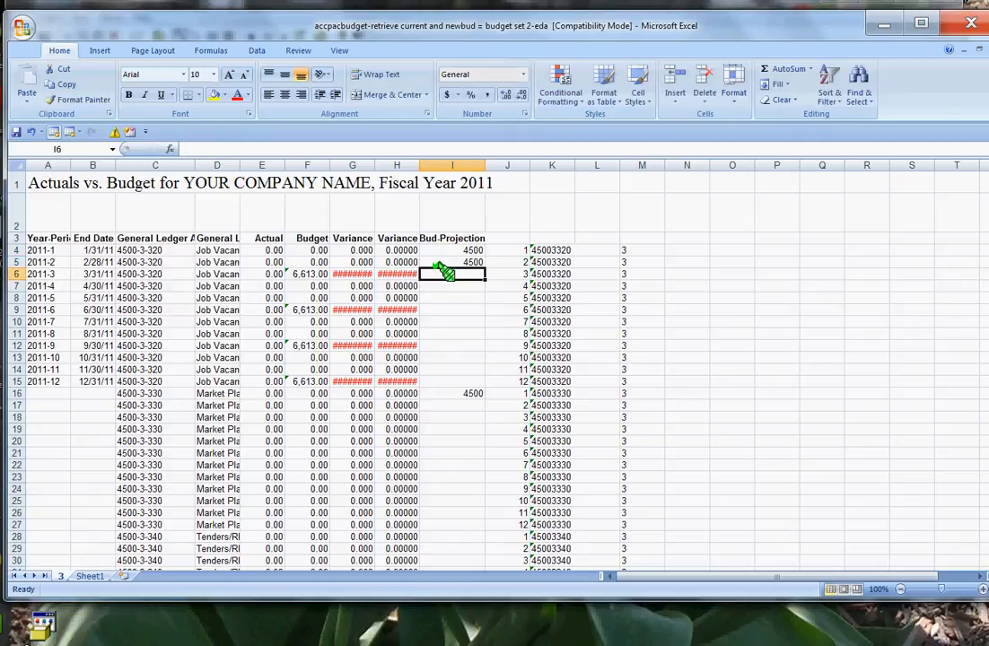
- Fill the 4500 projection down column I from I4 to I243 and widen column D to show more of the account descriptions
drag(471, 251, 458, 508)
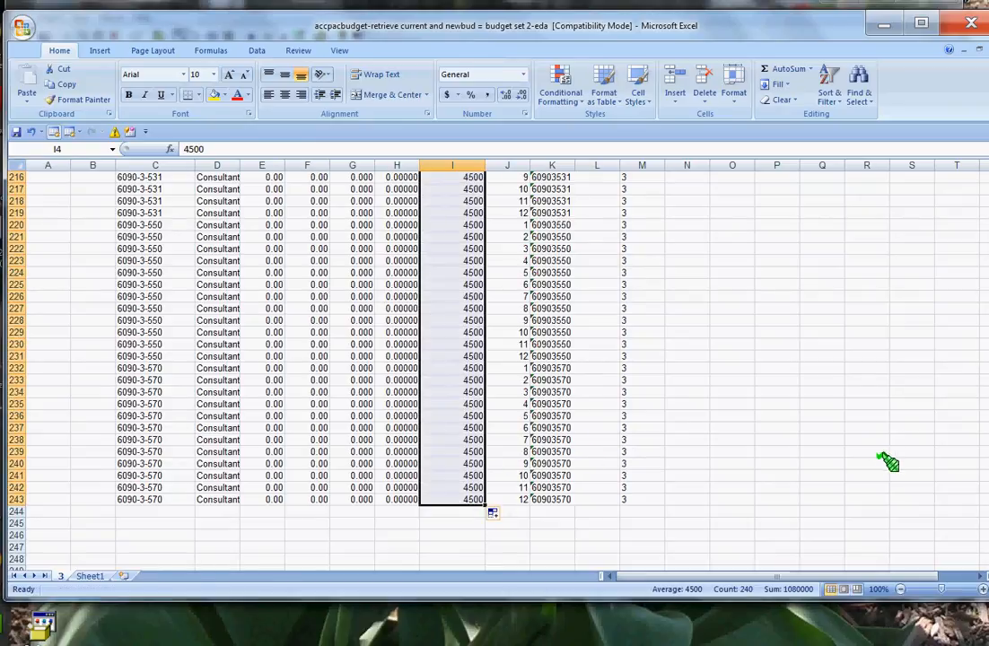
drag(984, 533, 977, 208)
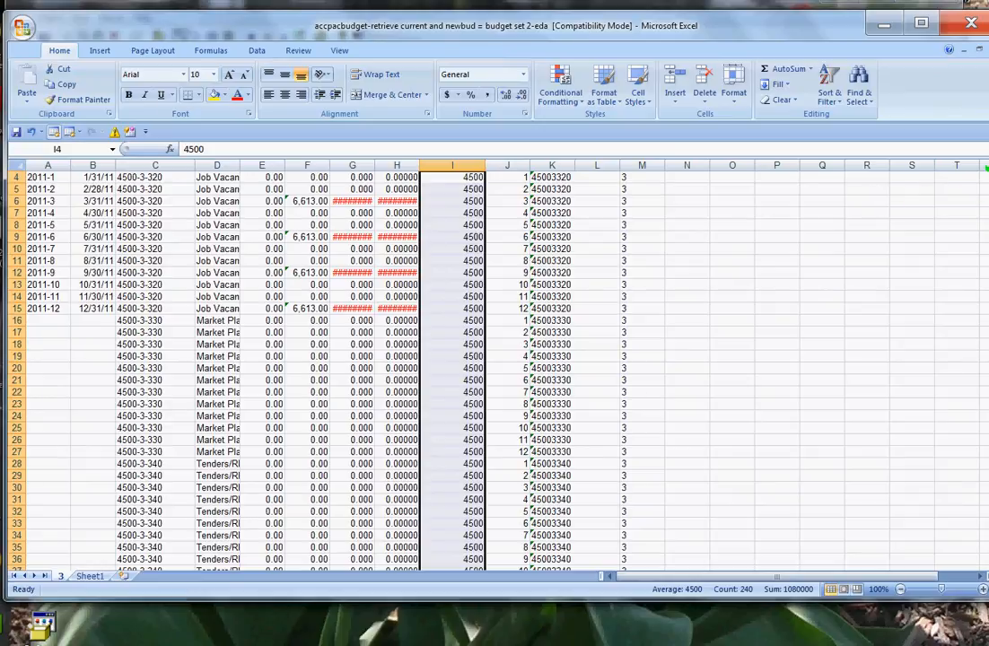
scroll(494, 368, up, 1)
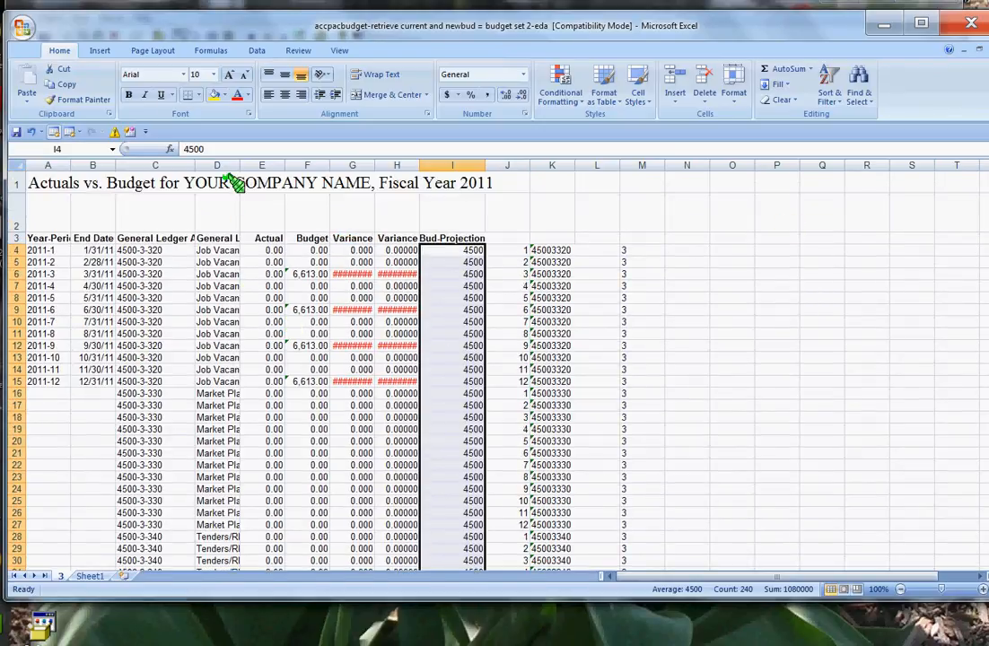
drag(249, 165, 297, 164)
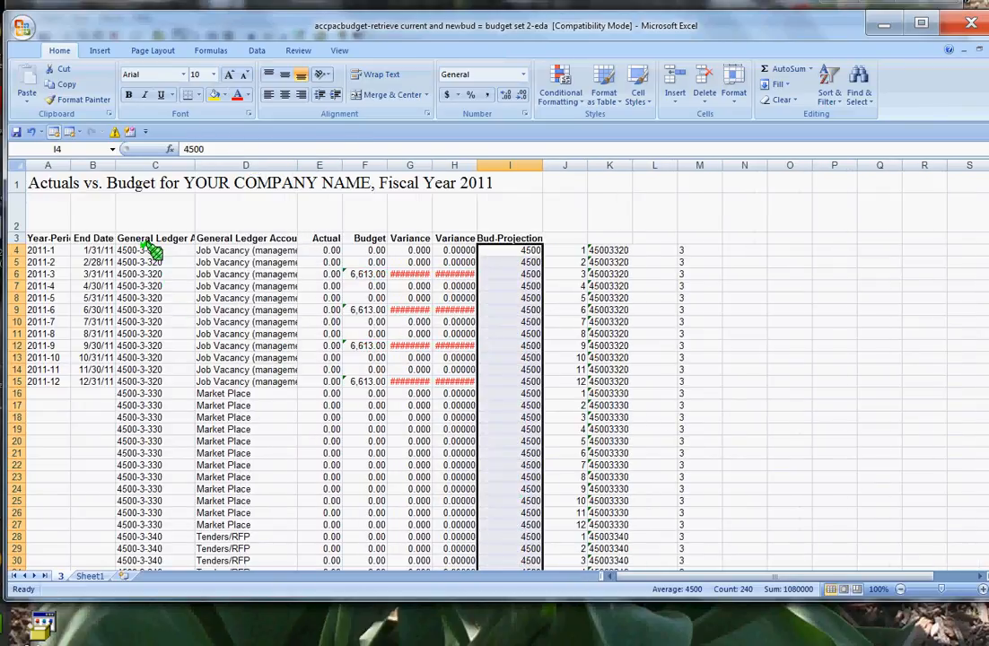
- Copy C4:M243 from sheet 3 and paste it into Sheet1 at C520, directly below the last ledger entry
drag(155, 249, 687, 518)
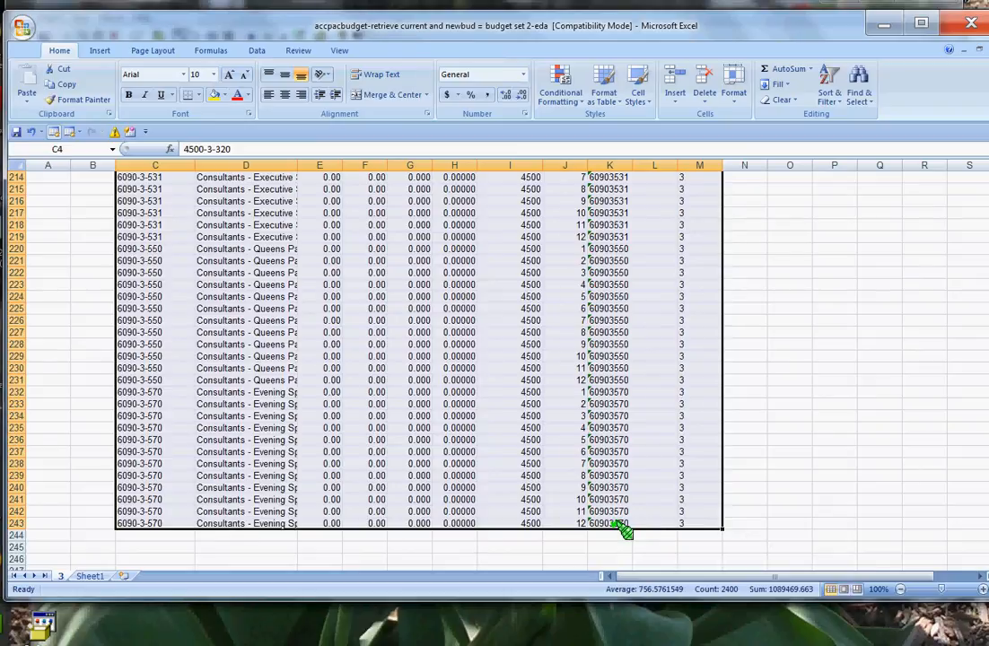
key(ctrl+c)
click(90, 575)
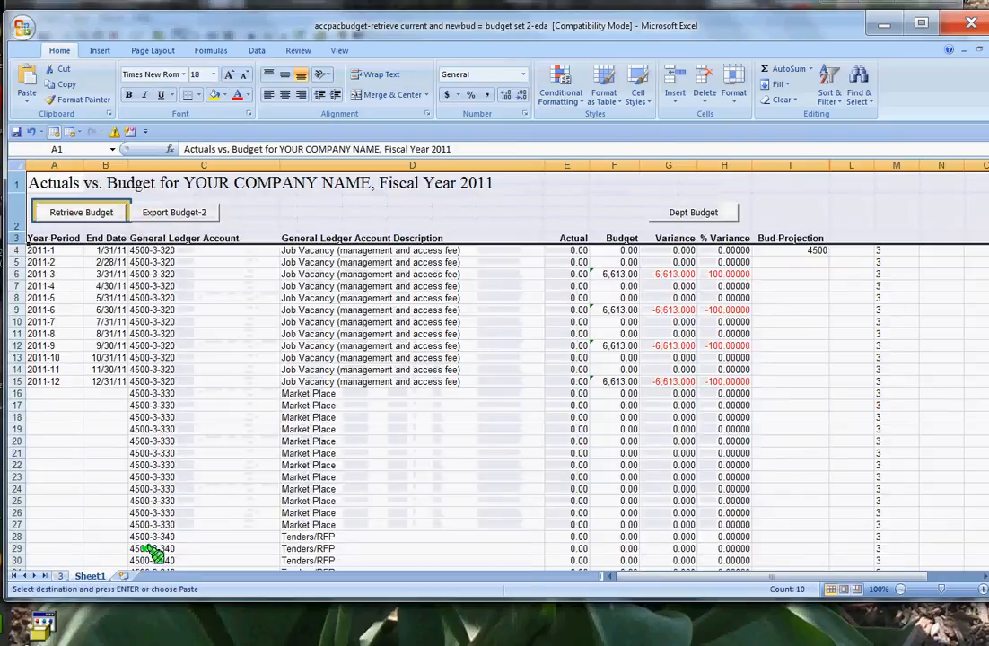
click(169, 536)
key(Page_Down)
key(Page_Down)
key(Page_Down)
key(Page_Down)
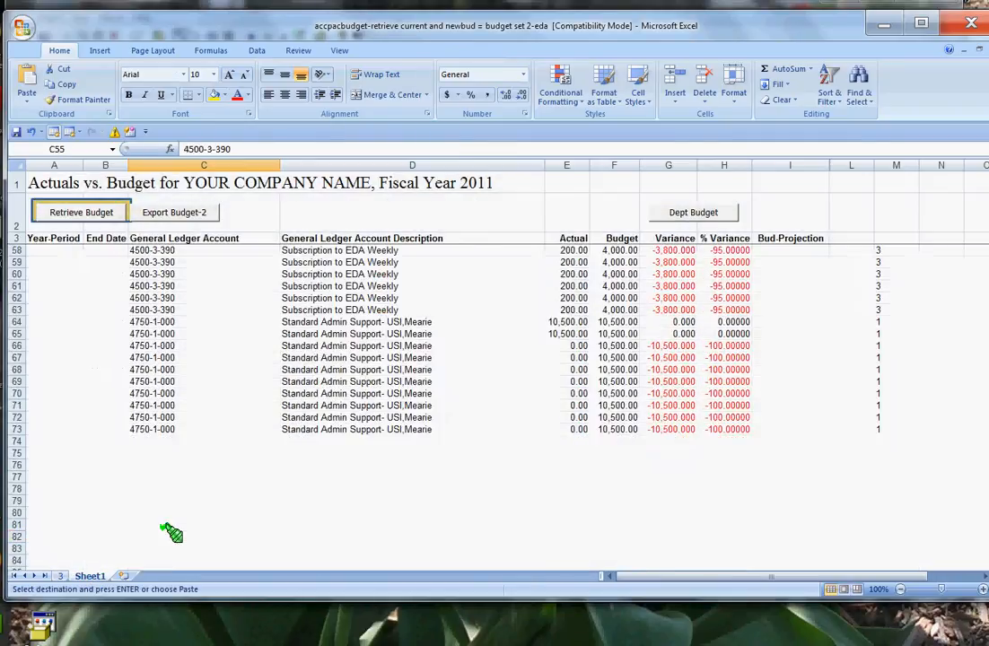
key(Page_Down)
key(Page_Down)
key(Page_Down)
key(Page_Down)
key(Page_Down)
key(Page_Down)
key(Page_Down)
key(Page_Down)
key(Page_Down)
key(Page_Down)
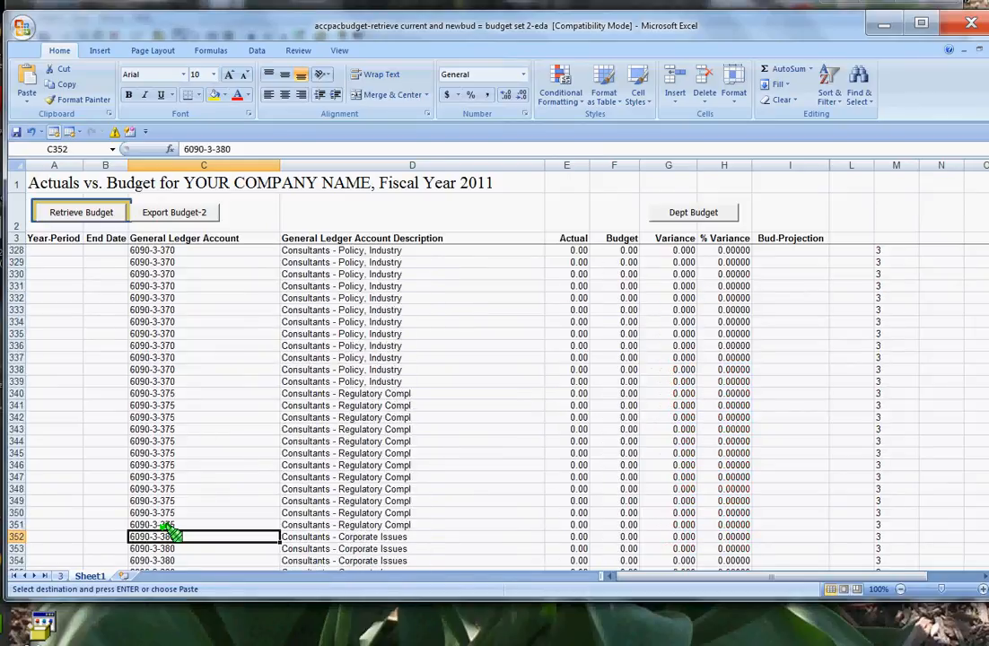
key(Page_Down)
key(Page_Down)
key(Page_Down)
key(Page_Down)
key(Page_Down)
key(Page_Down)
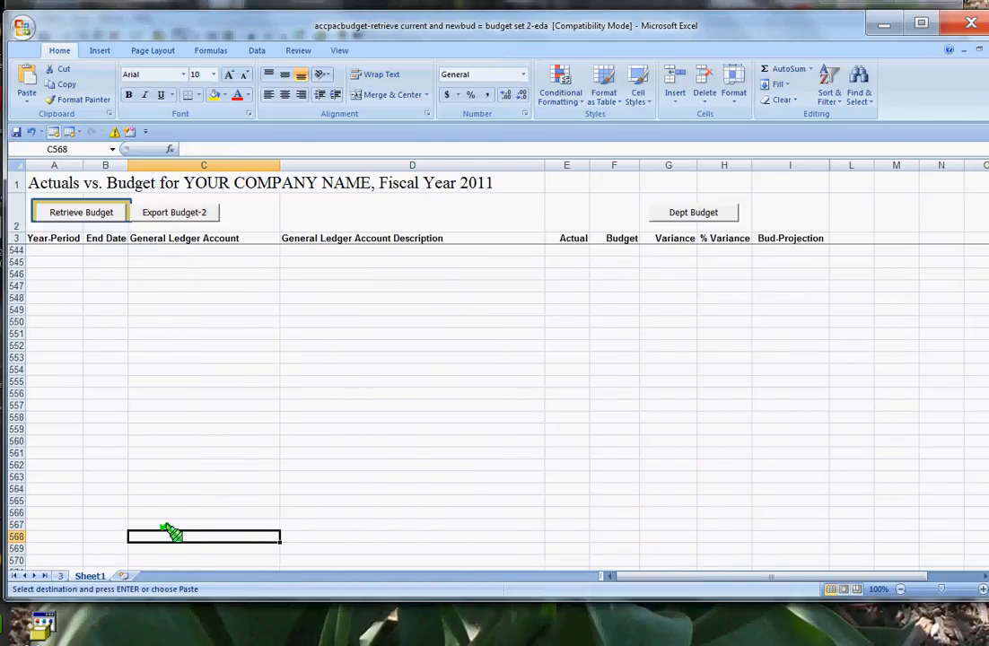
key(Page_Up)
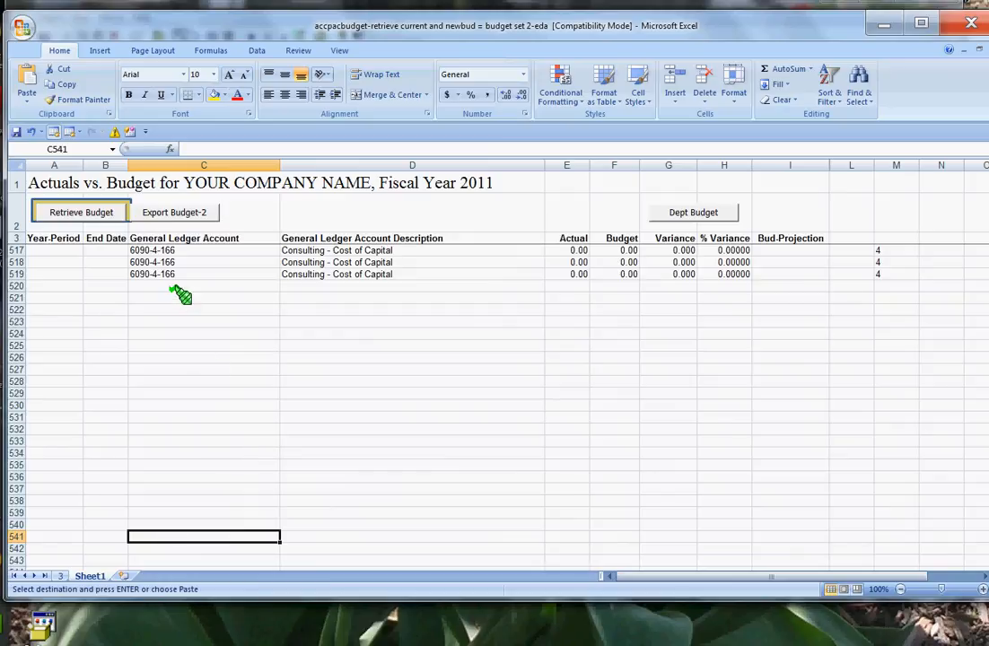
click(180, 288)
key(ctrl+v)
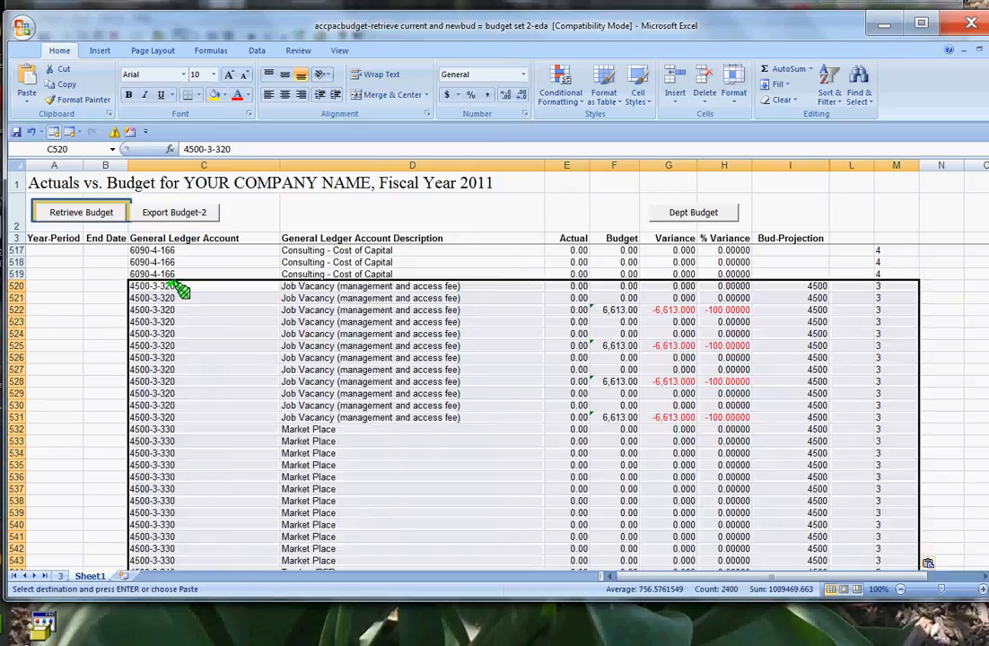
click(220, 272)
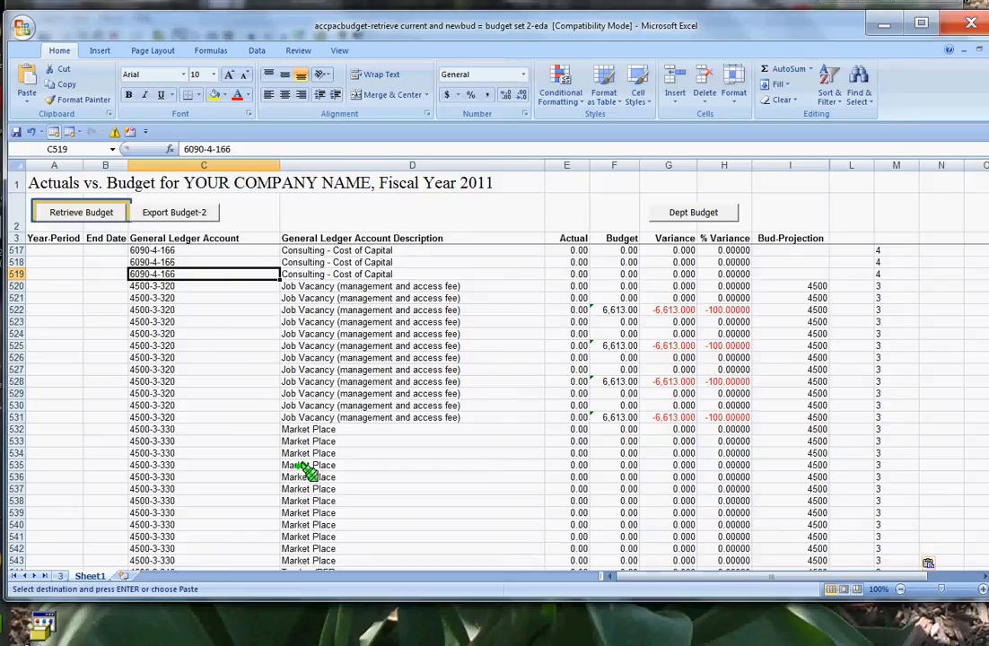
- Look over the Sheet1 rows and export the budget projections to budget set 2 for fiscal year 2012
scroll(452, 431, down, 1)
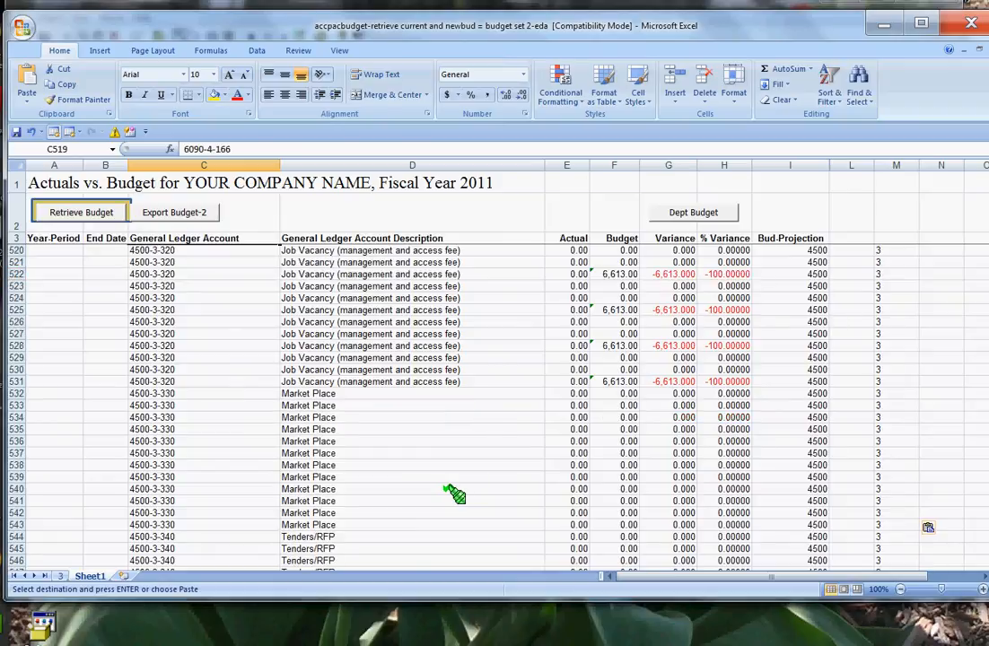
scroll(453, 493, up, 2)
scroll(453, 493, up, 20)
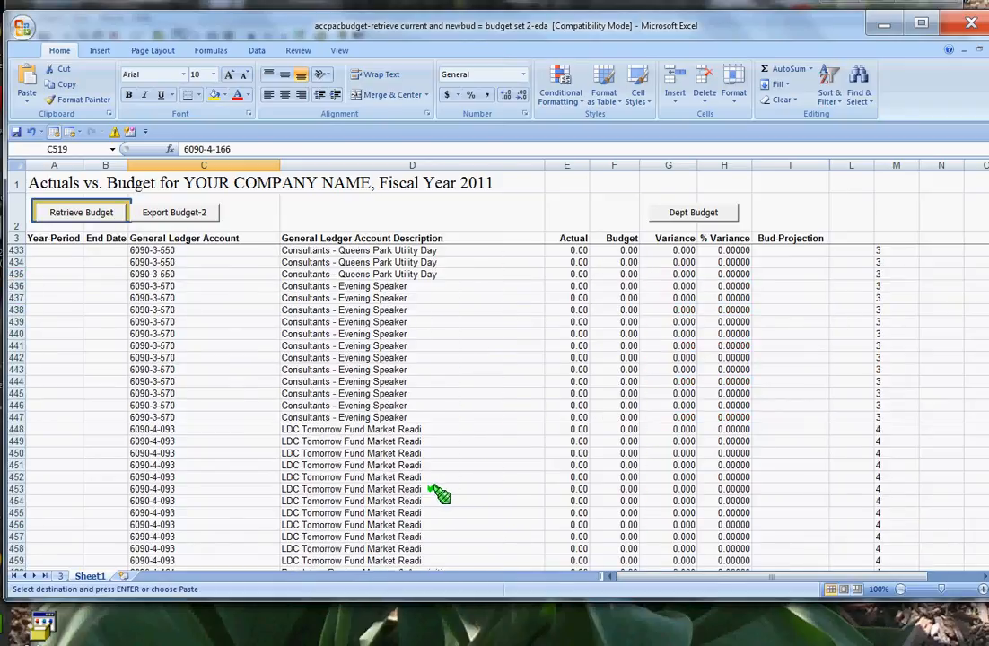
scroll(438, 493, up, 20)
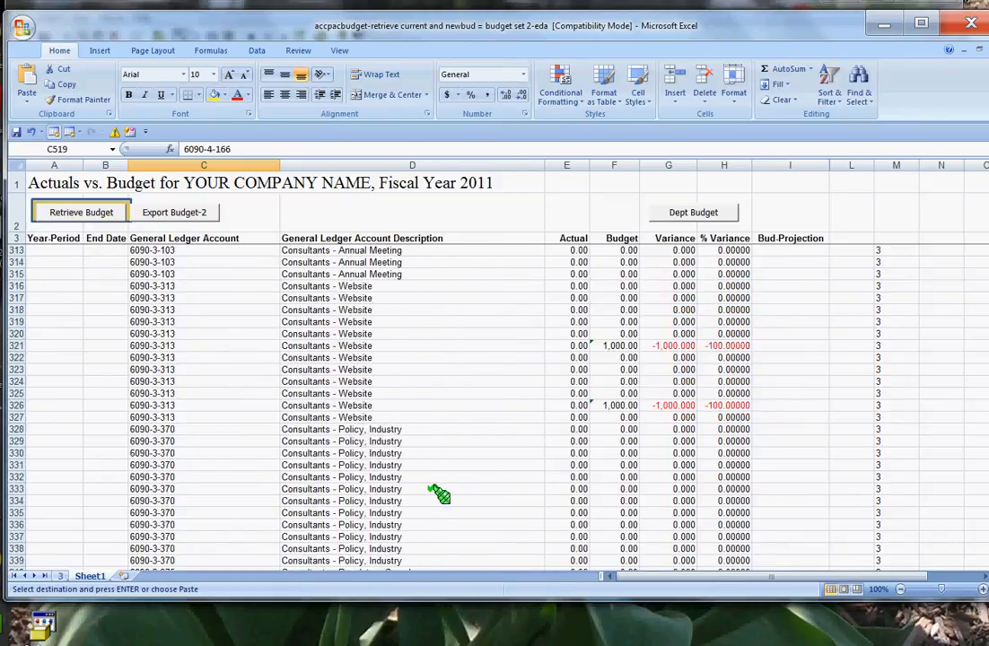
scroll(438, 492, up, 20)
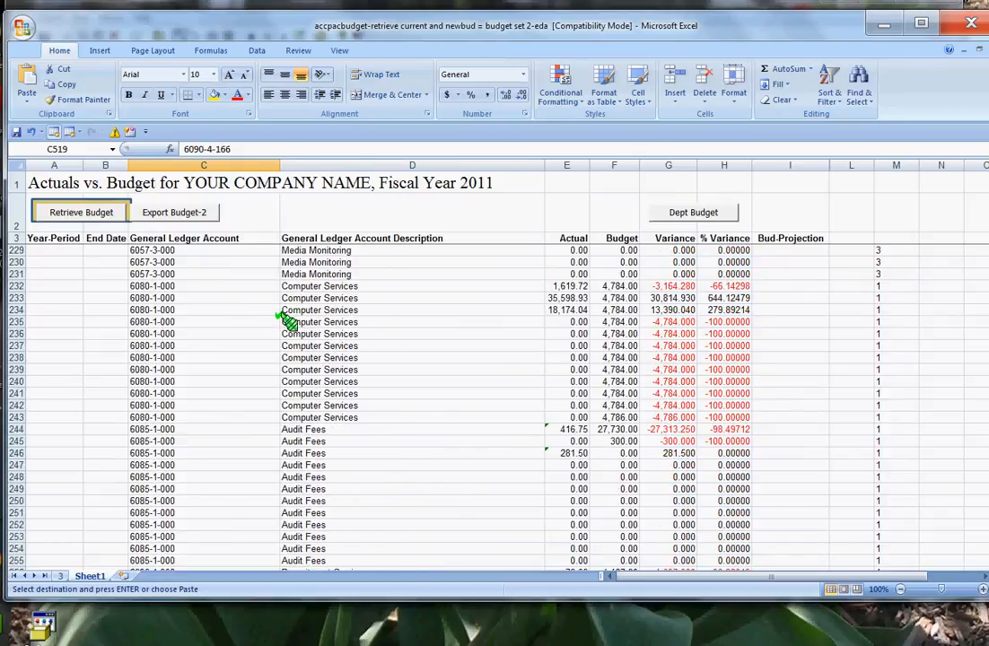
click(166, 212)
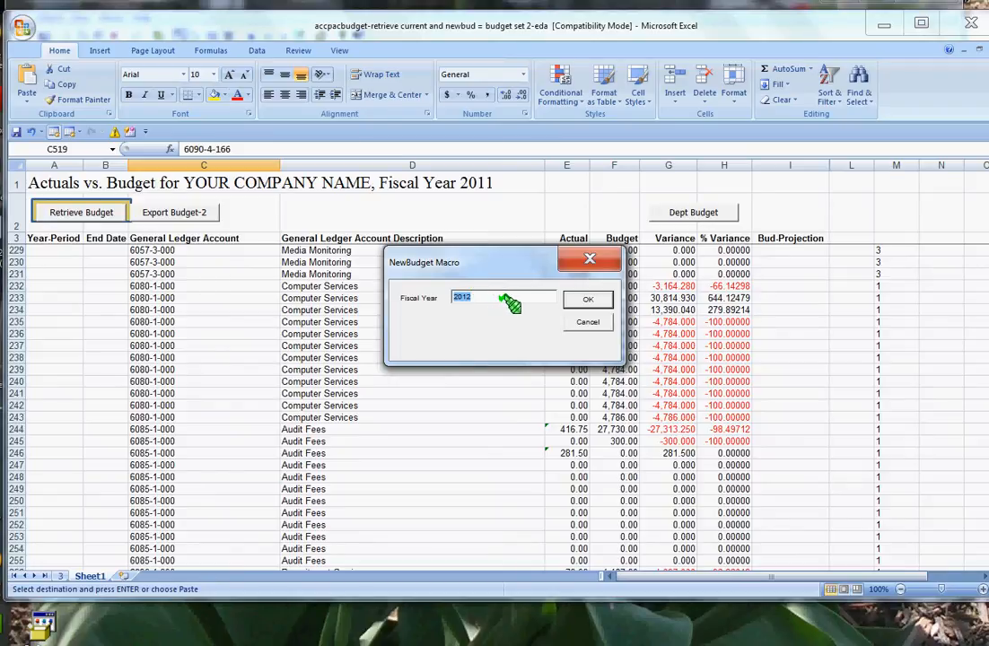
click(588, 300)
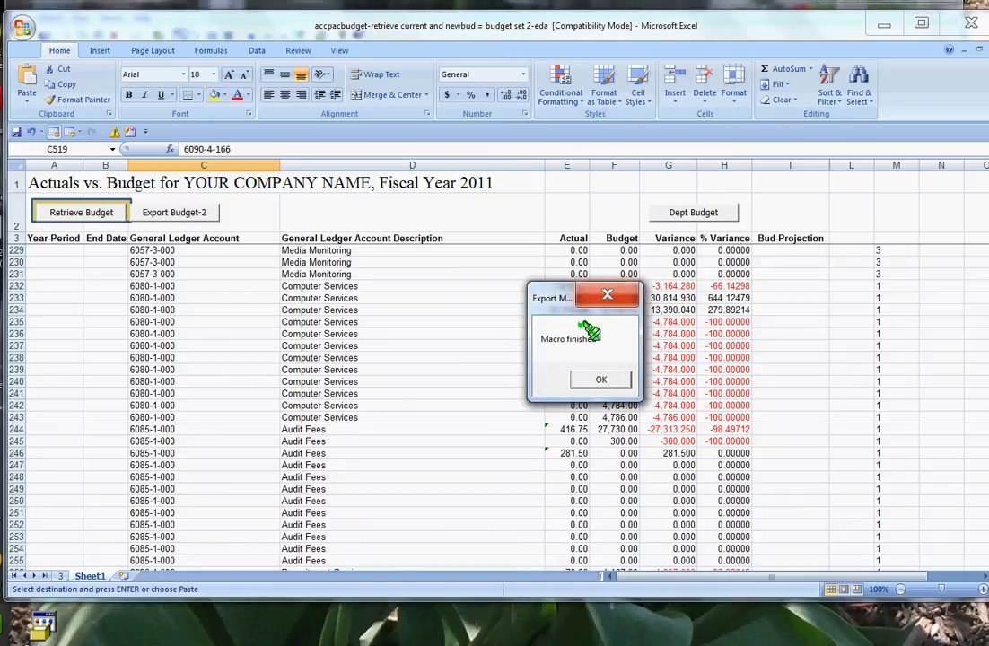
click(620, 380)
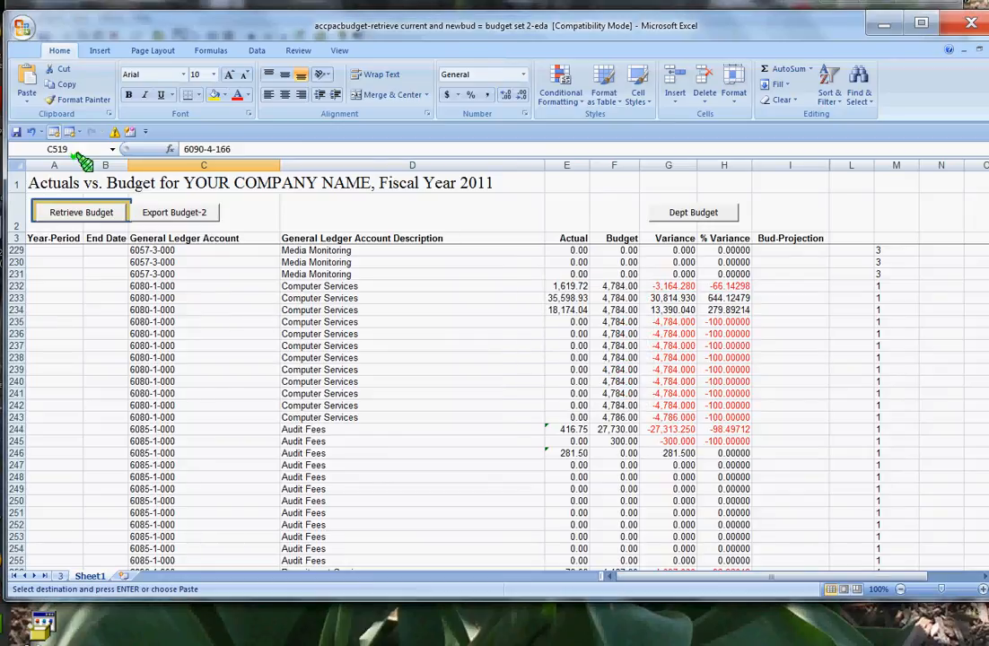
- Save the workbook to the Documents library, named with the preparer's first name followed by "-working budgets-may2012", and close Excel
click(21, 29)
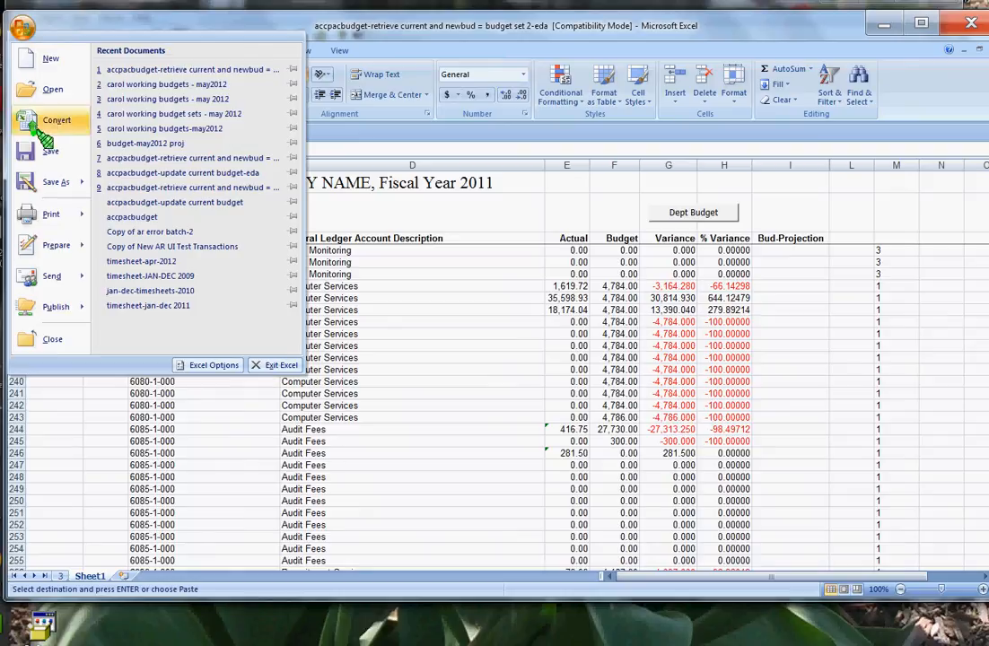
click(45, 173)
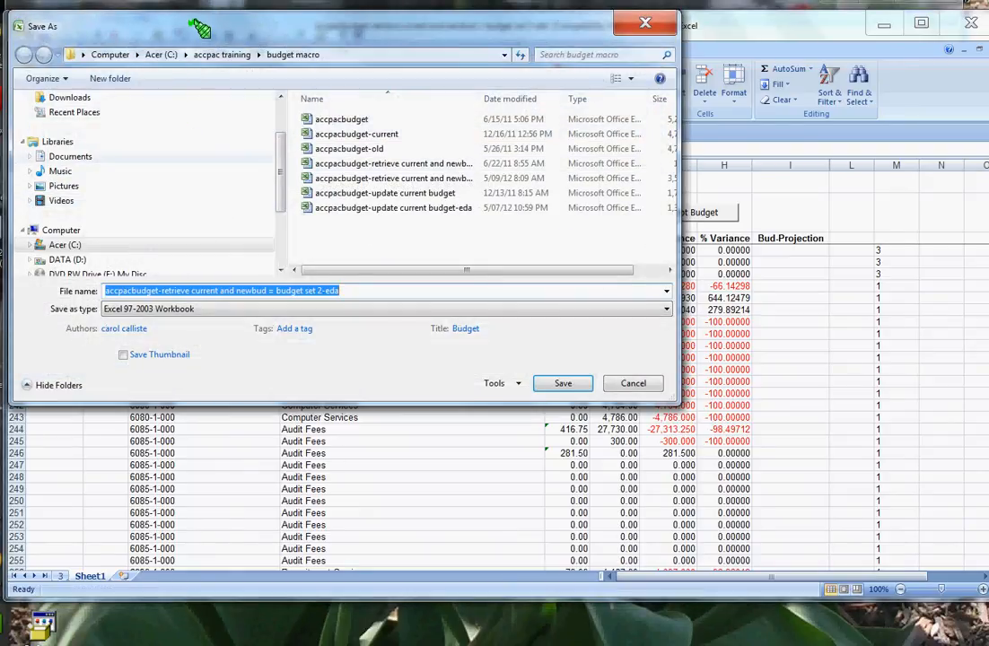
drag(205, 20, 374, 71)
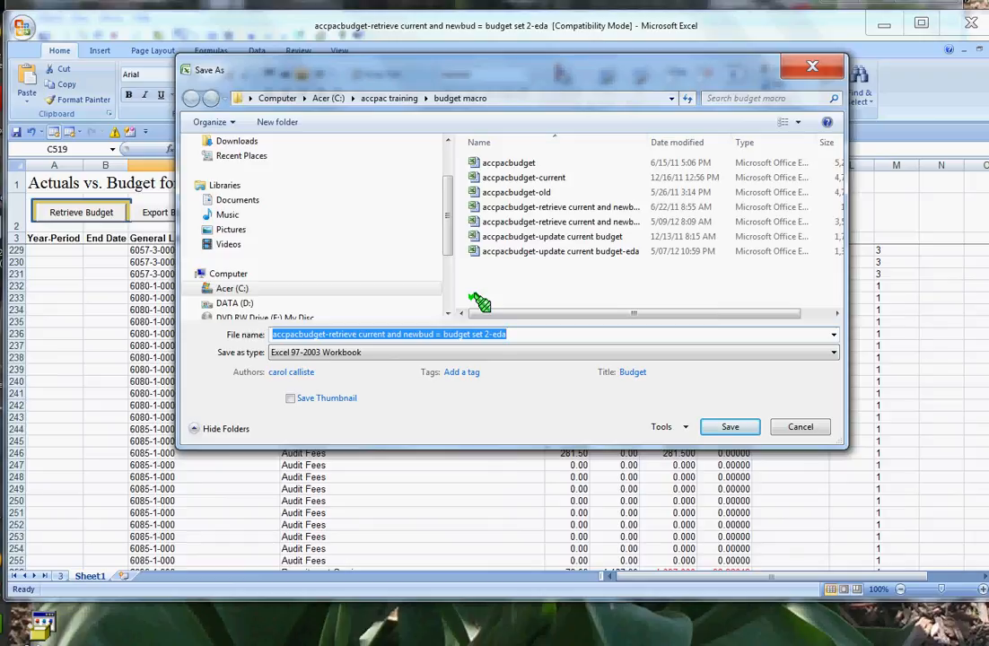
text(carol)
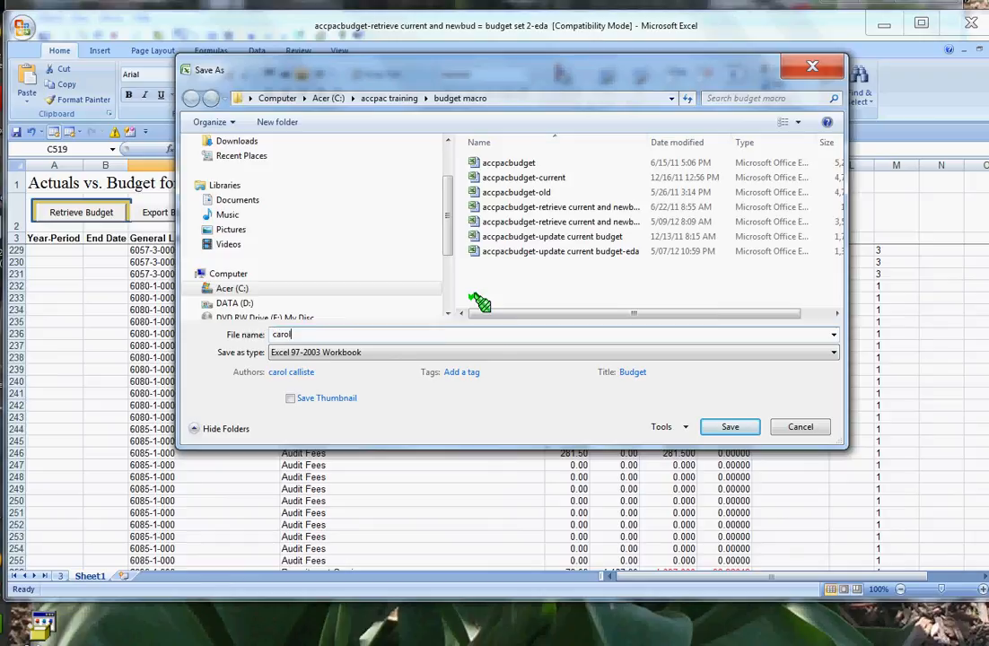
text(-working budgets-may2012)
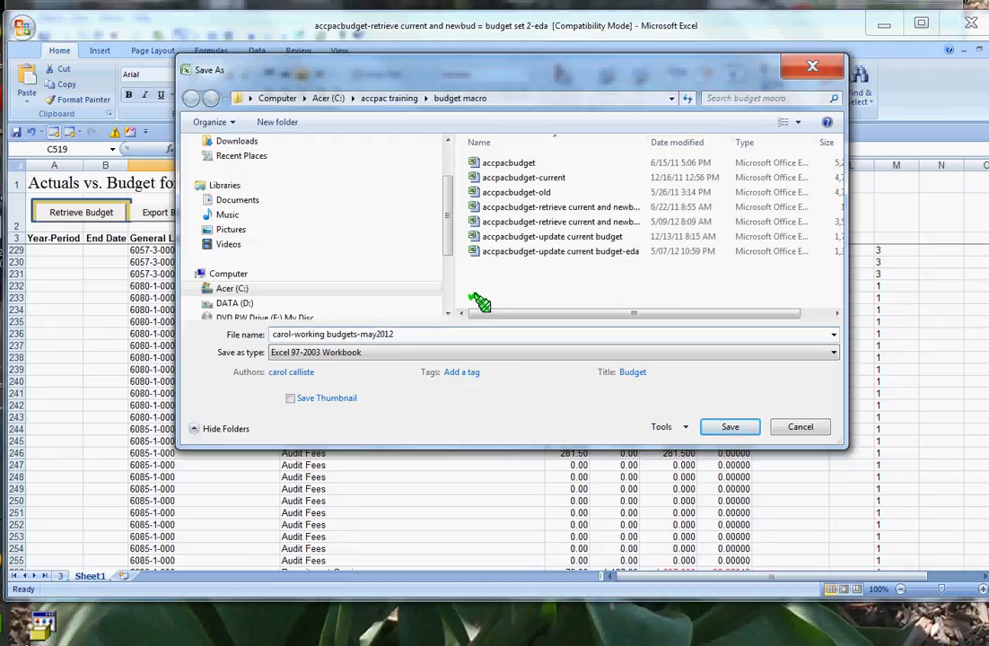
click(231, 199)
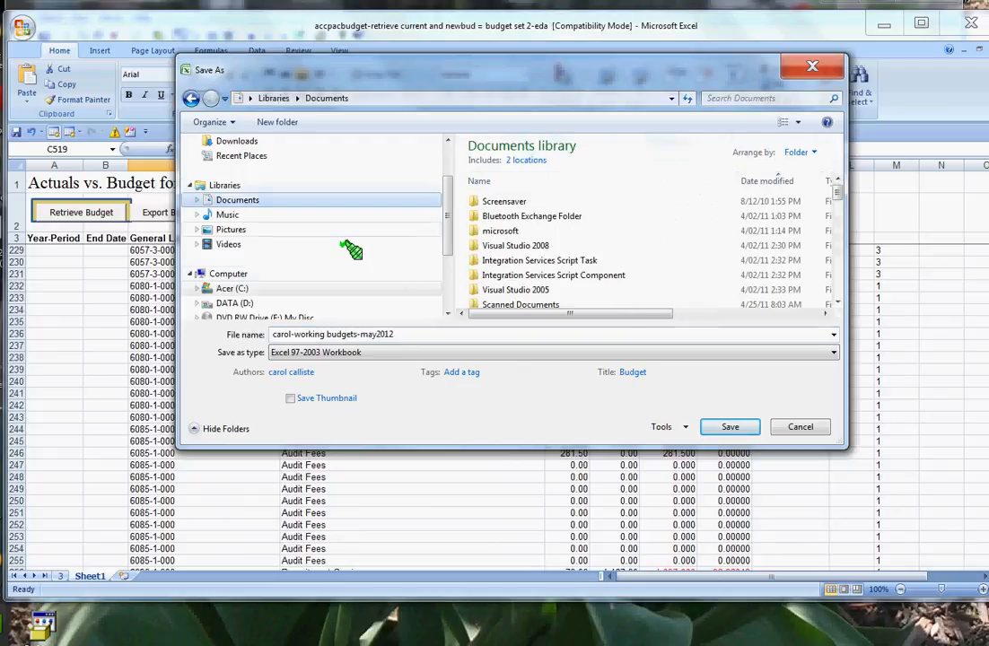
click(729, 425)
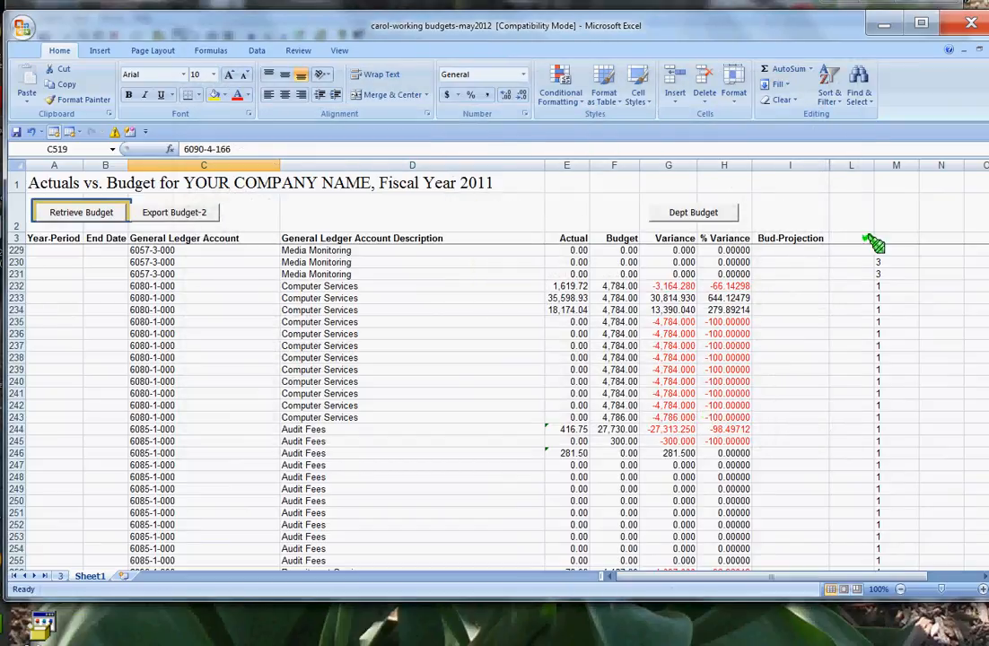
click(972, 24)
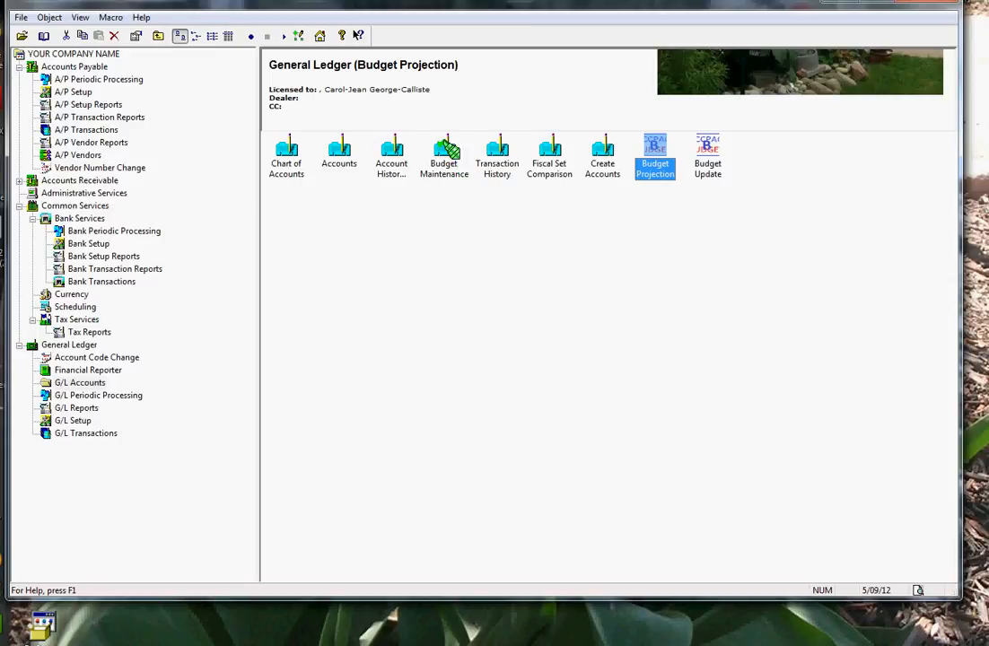
- In Accpac's Budget Maintenance, look up the Job Vacancy (management and access fee) account with budget set 2 for year 2012
click(446, 148)
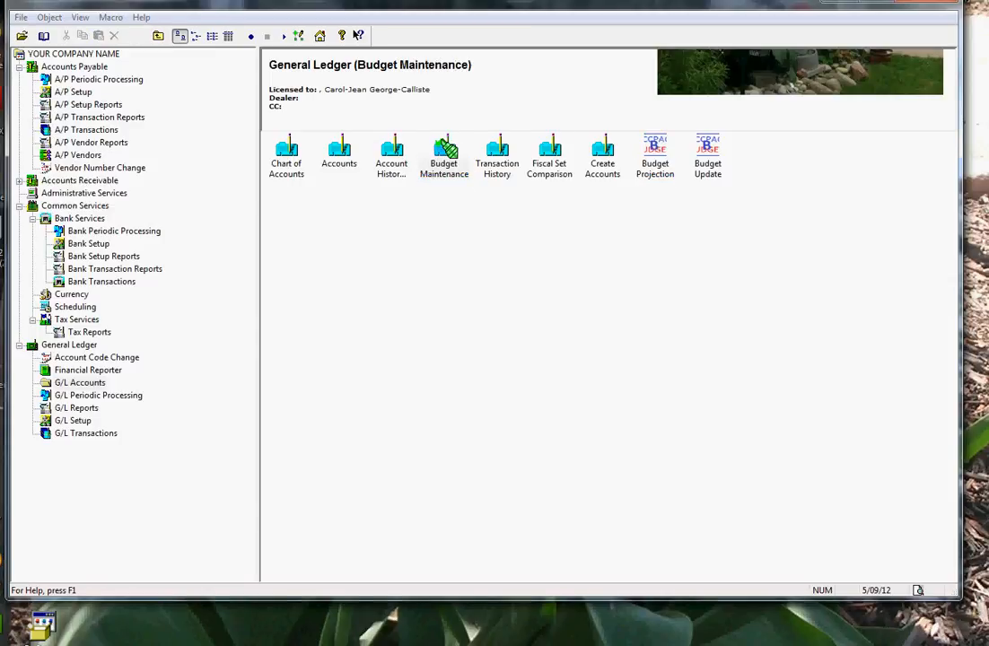
double_click(444, 153)
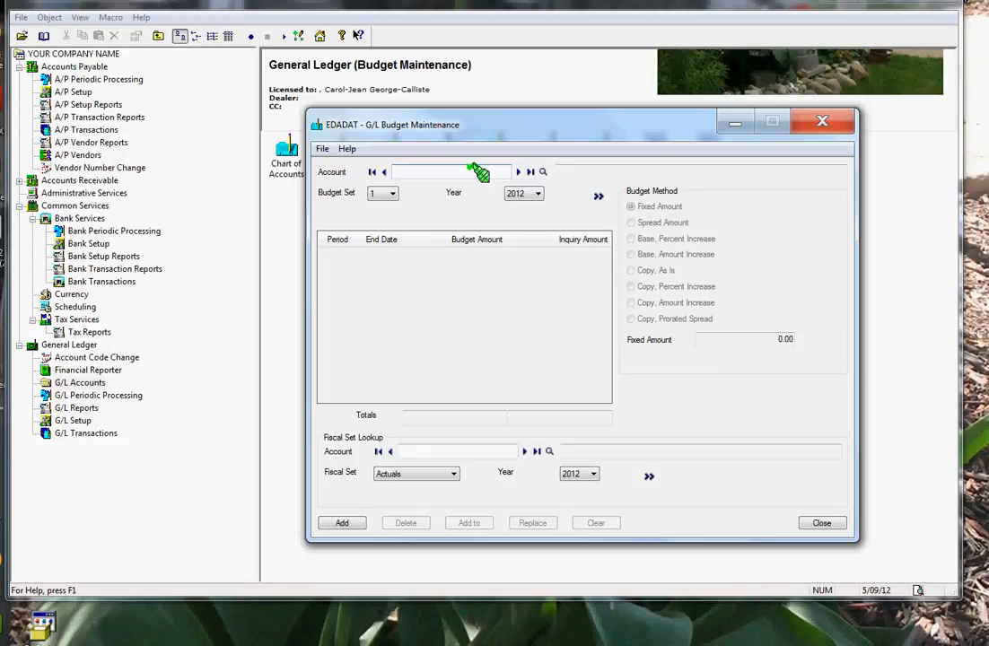
text(45003320)
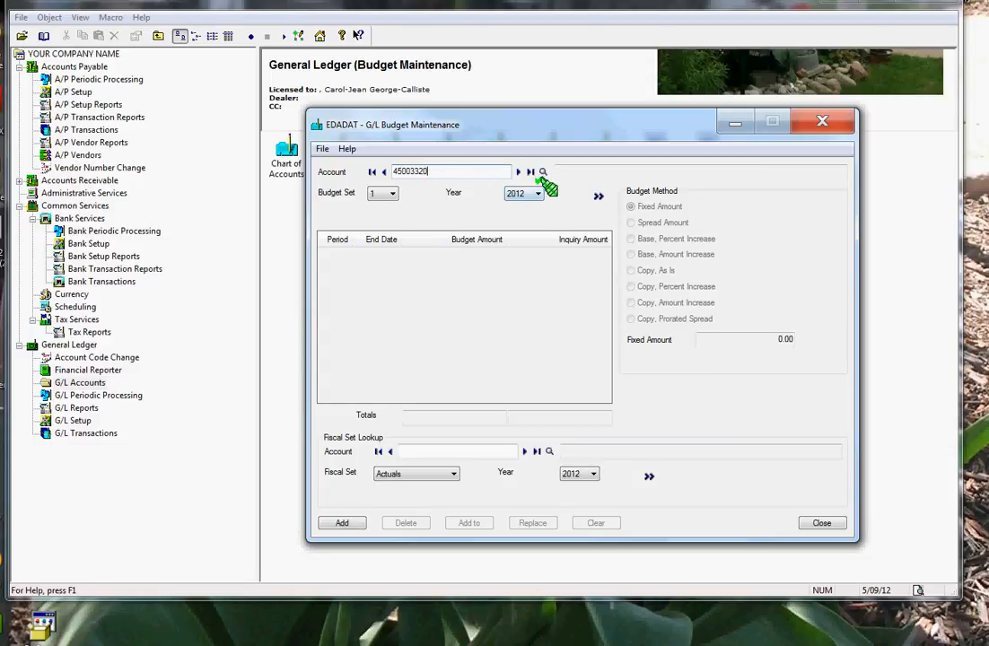
click(392, 194)
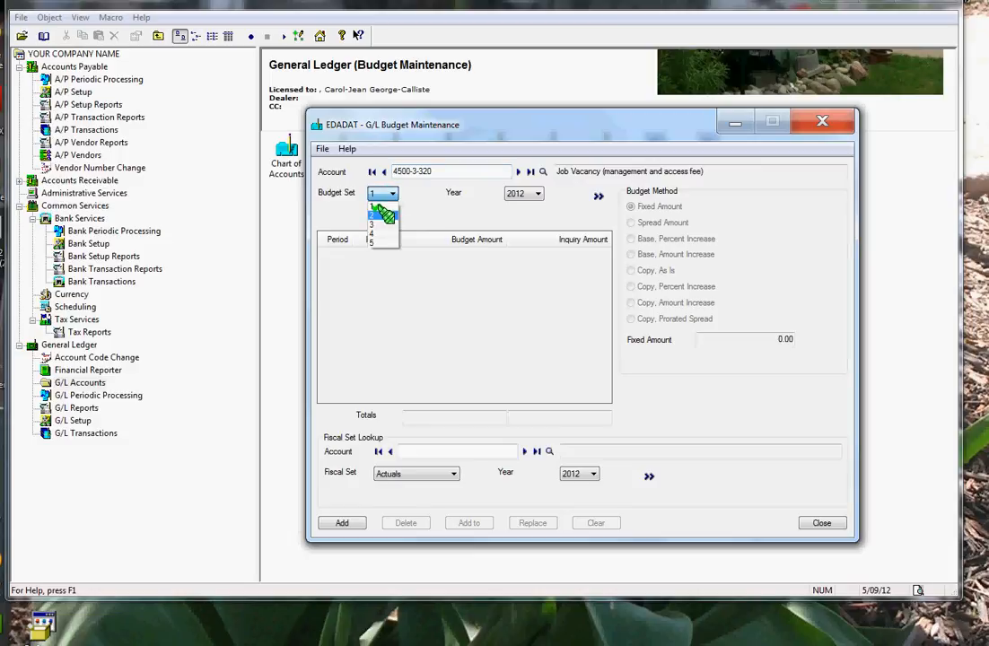
click(382, 216)
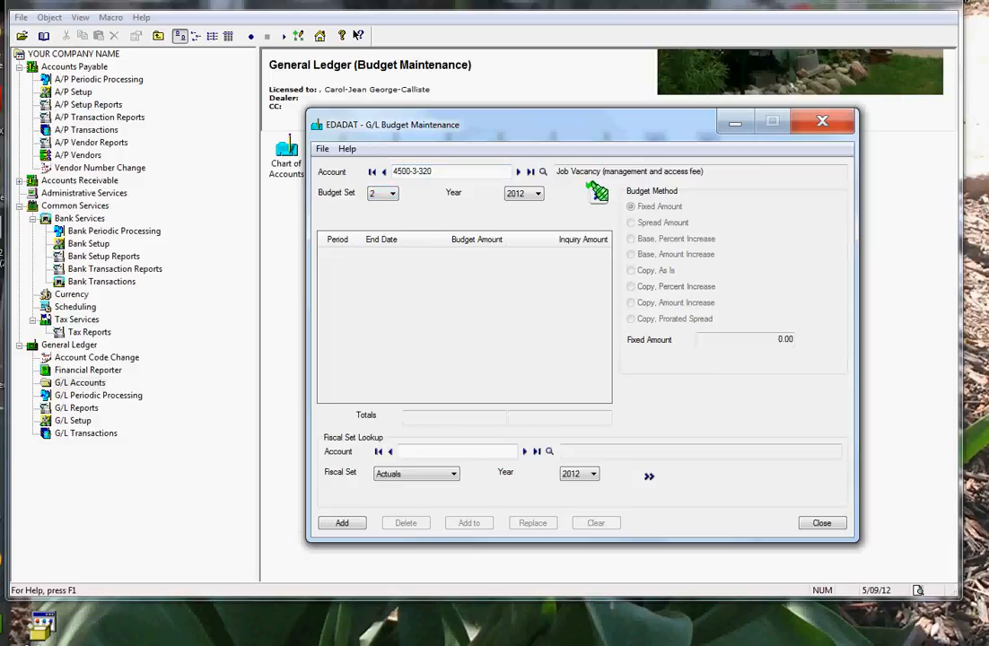
- Check the account's exported 2012 budget amounts across the monthly periods, close Budget Maintenance and select Budget Projection
click(485, 266)
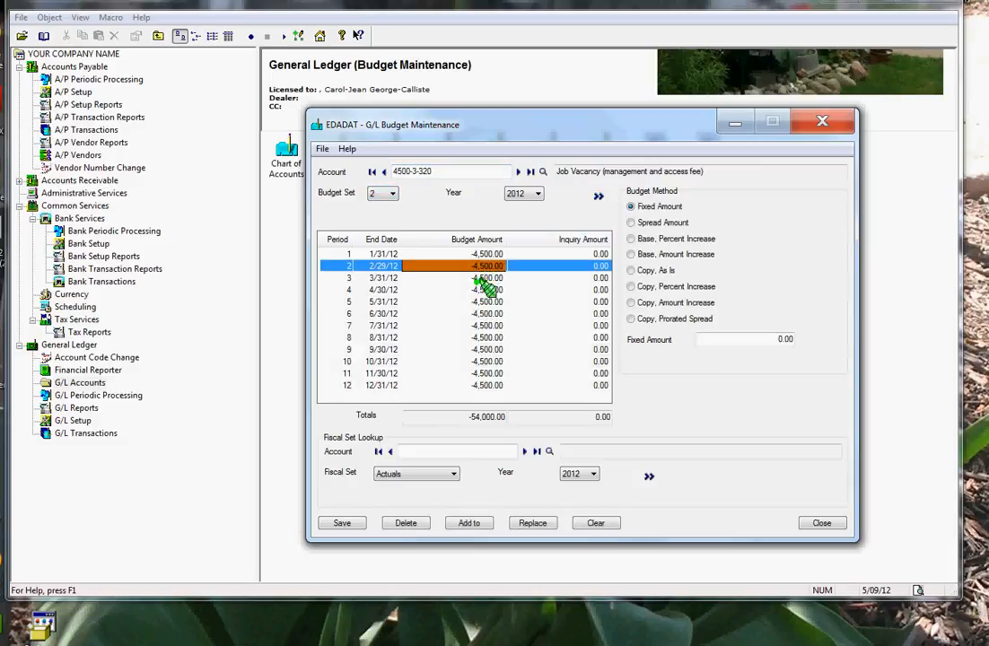
click(476, 303)
click(468, 327)
click(464, 362)
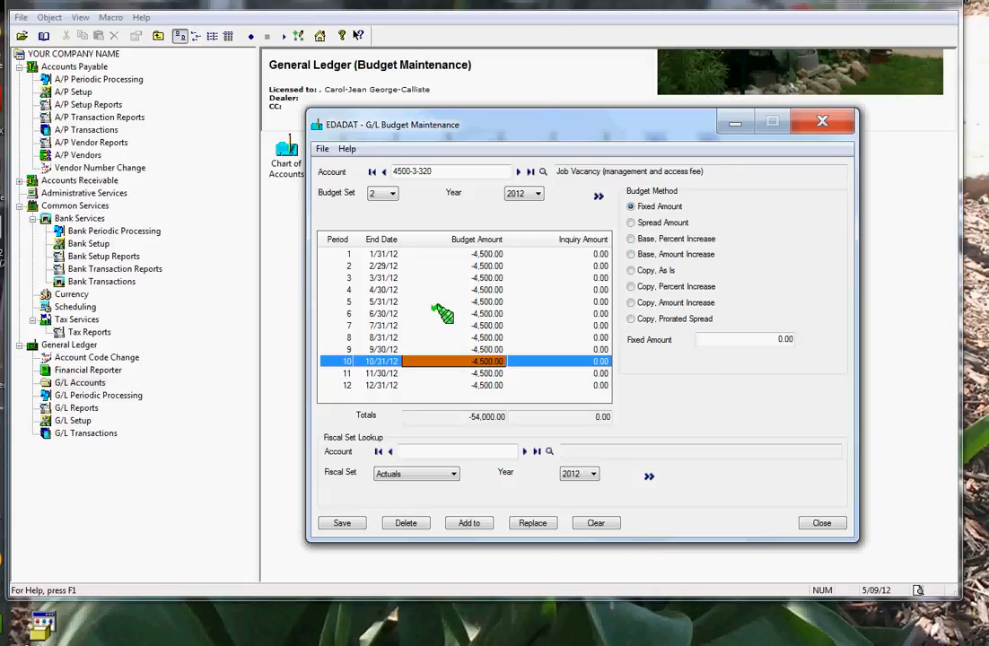
click(815, 523)
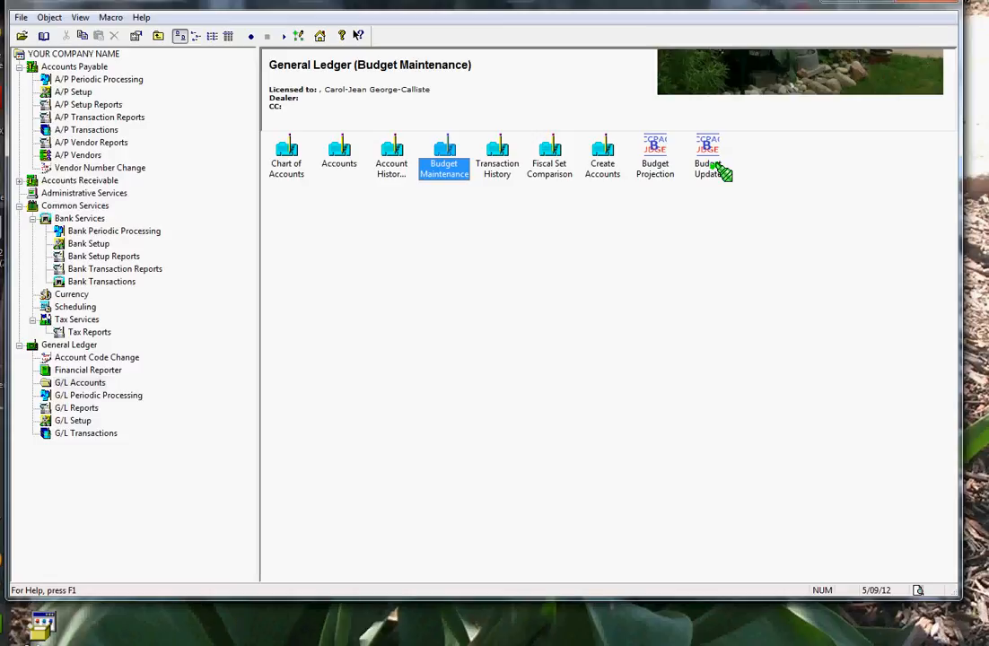
click(657, 161)
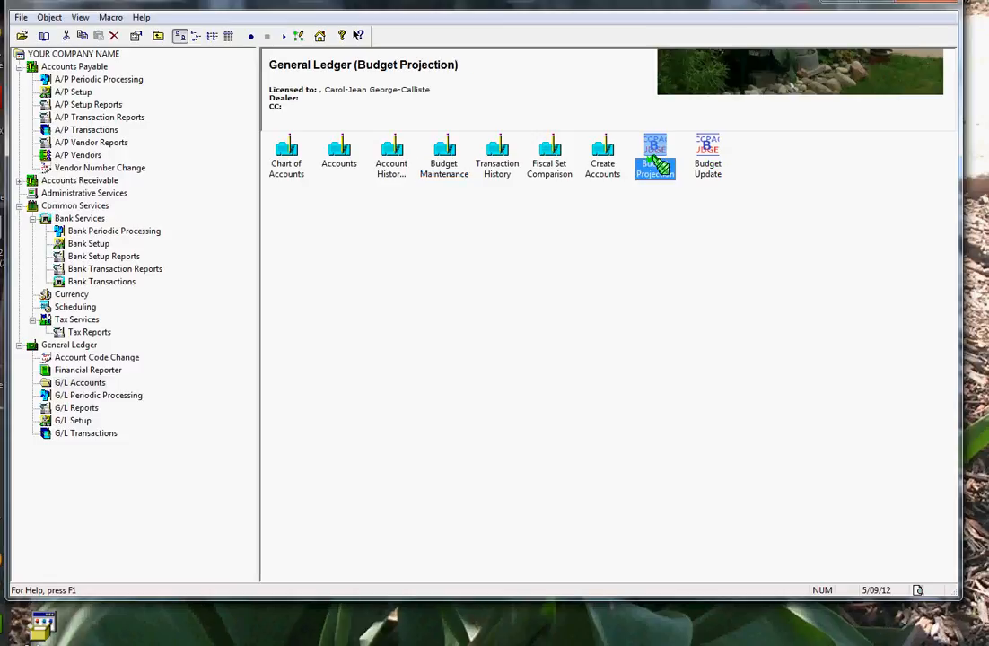